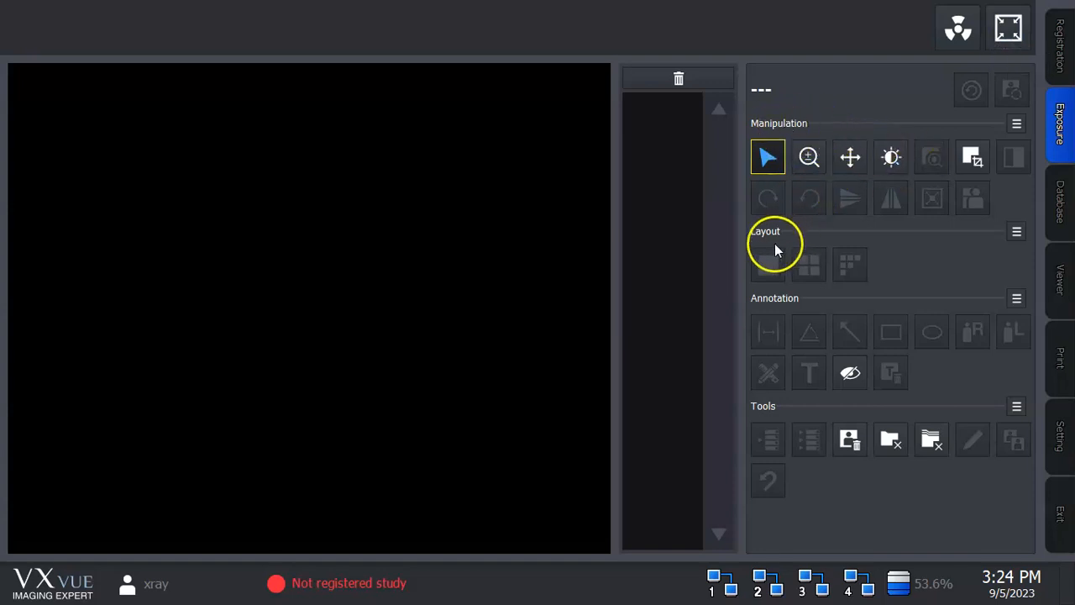
# Step: Check the Viewer screen, return to the Exposure screen and switch its image area to the minimum layout
pyautogui.click(1058, 282)
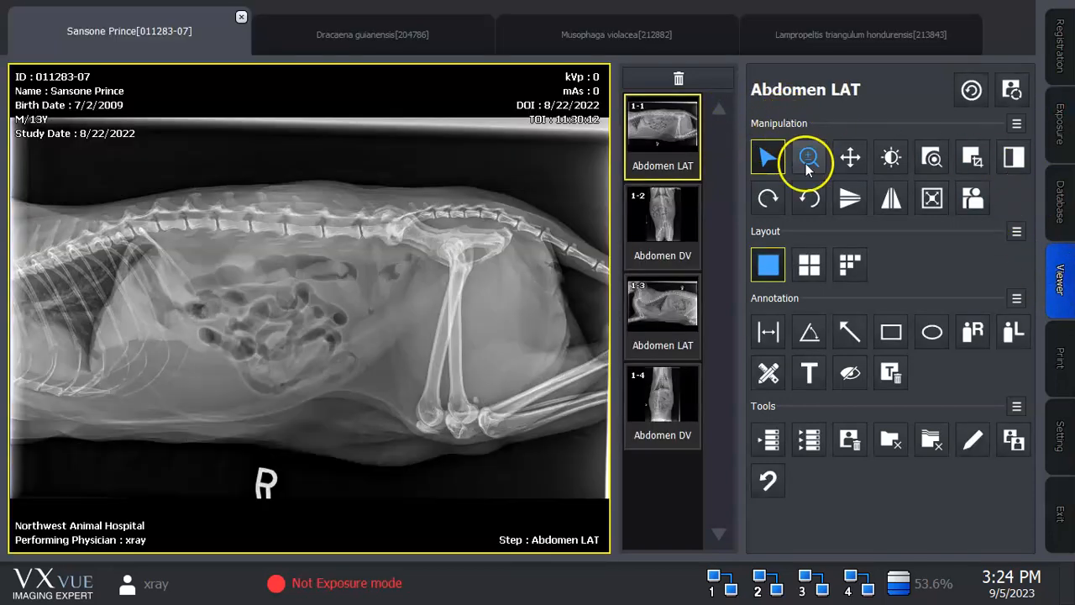
pyautogui.click(1057, 122)
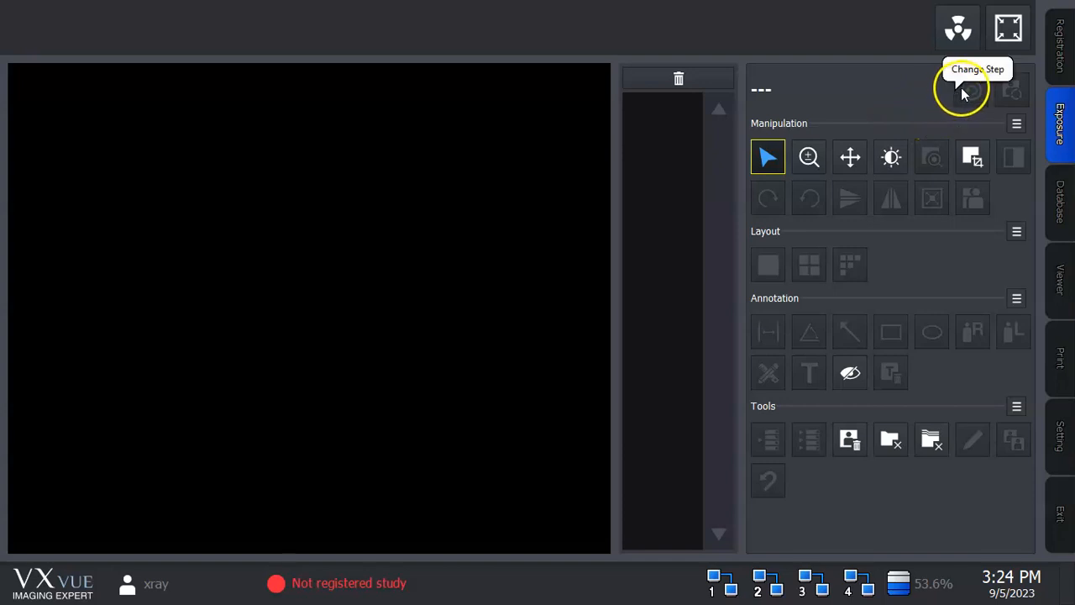
pyautogui.click(1006, 40)
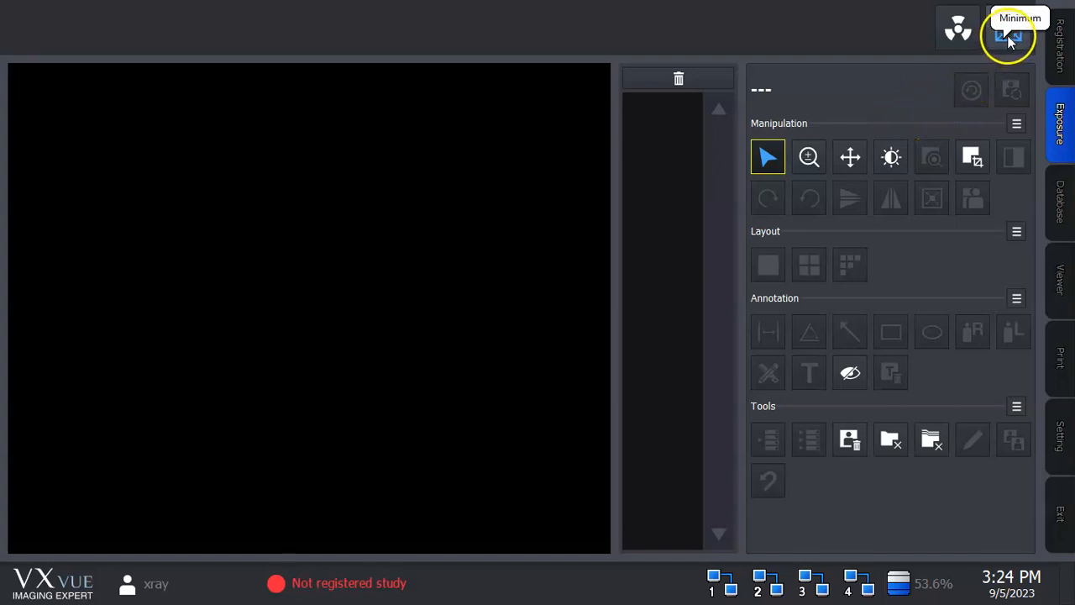
pyautogui.click(1011, 33)
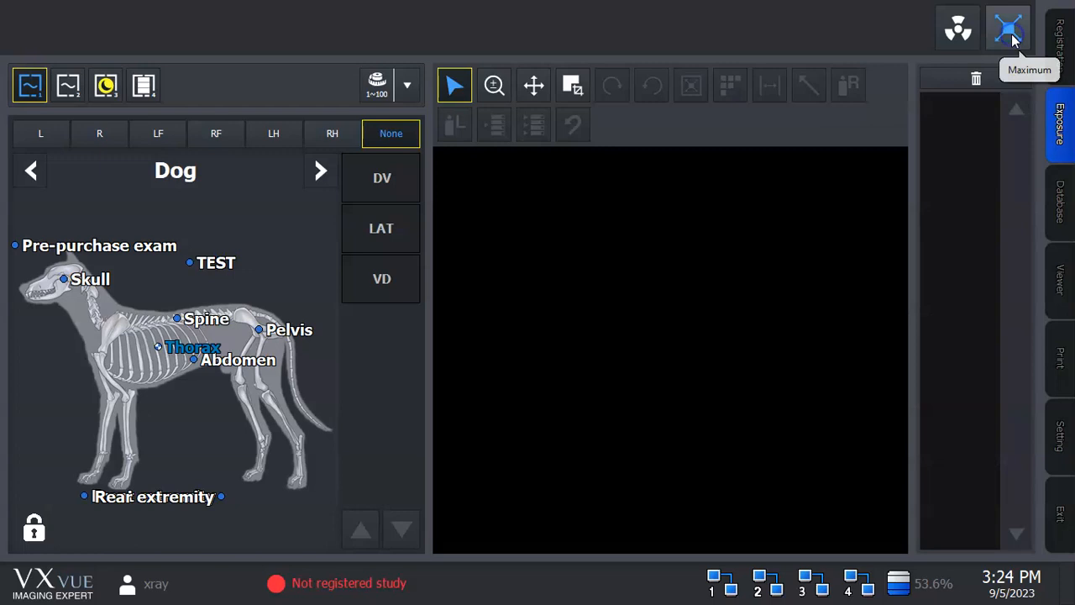
# Step: Open the Viewer screen and look through the four open studies, returning to the first one
pyautogui.click(1057, 283)
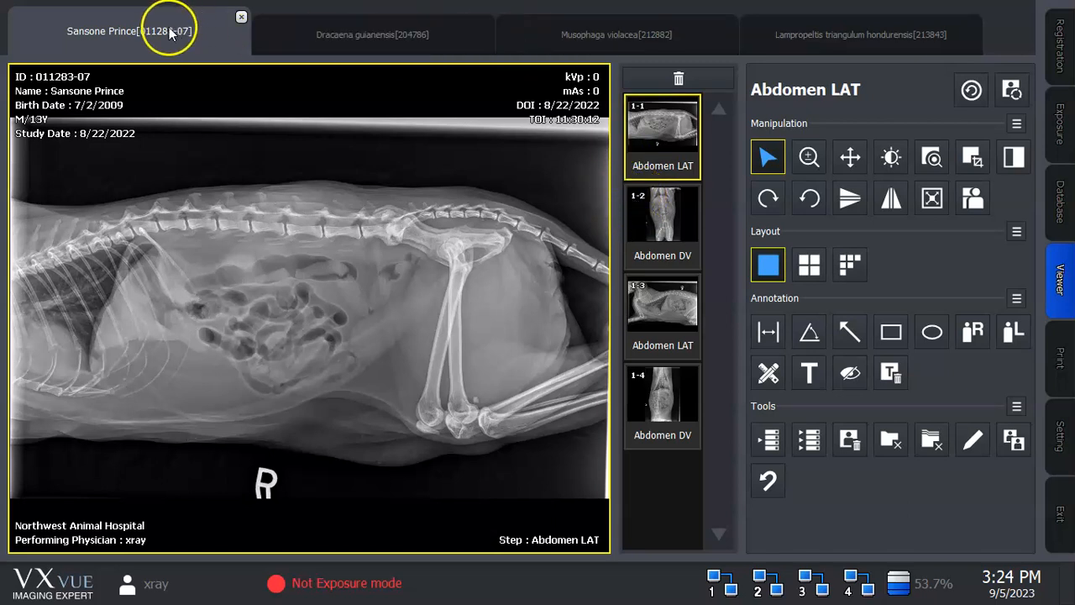
pyautogui.click(383, 31)
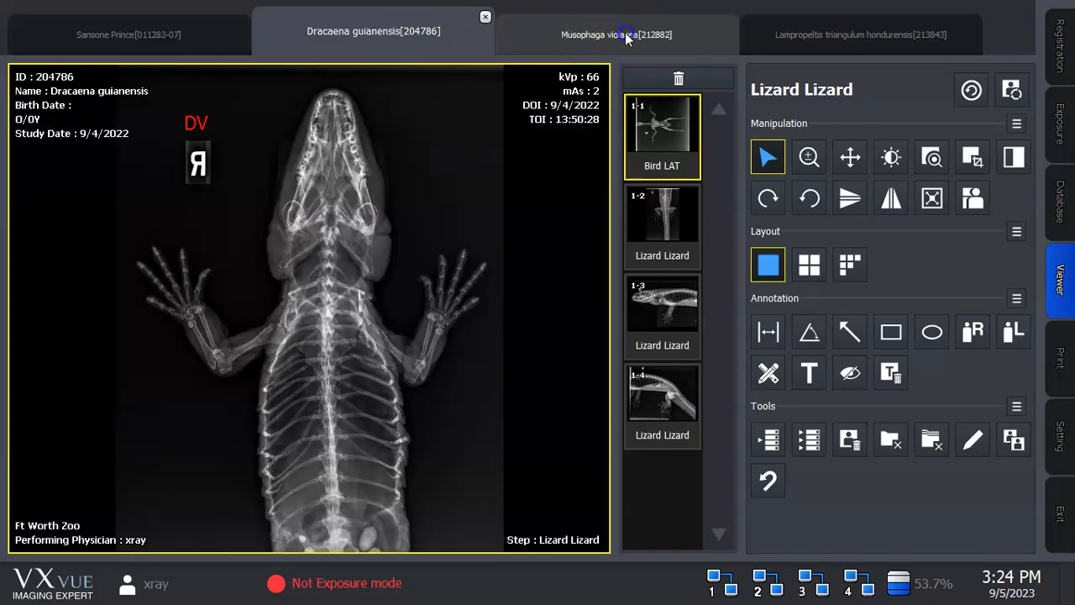
pyautogui.click(622, 35)
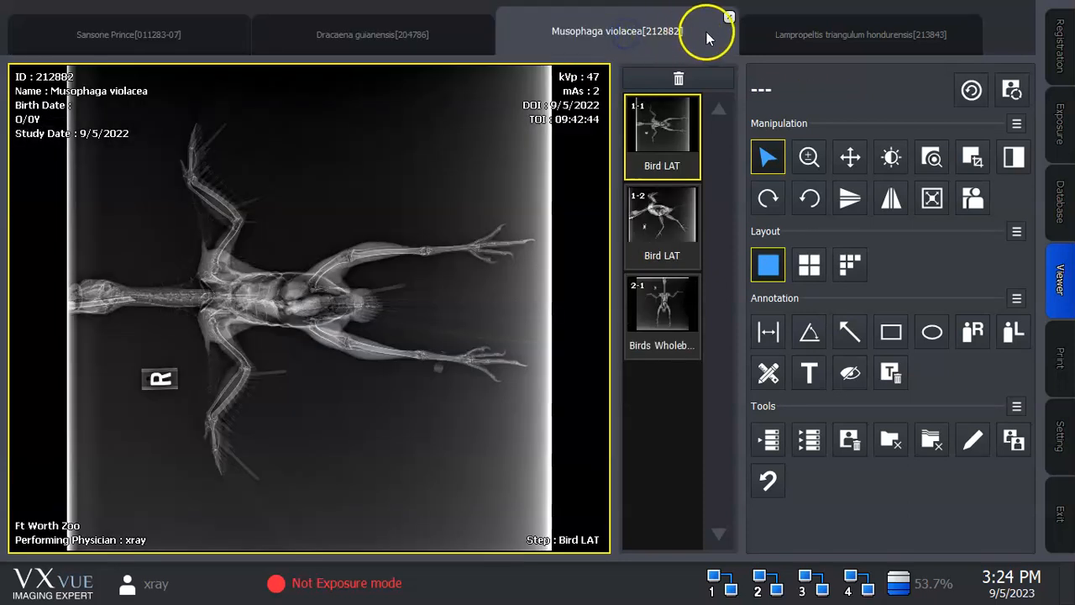
pyautogui.click(846, 36)
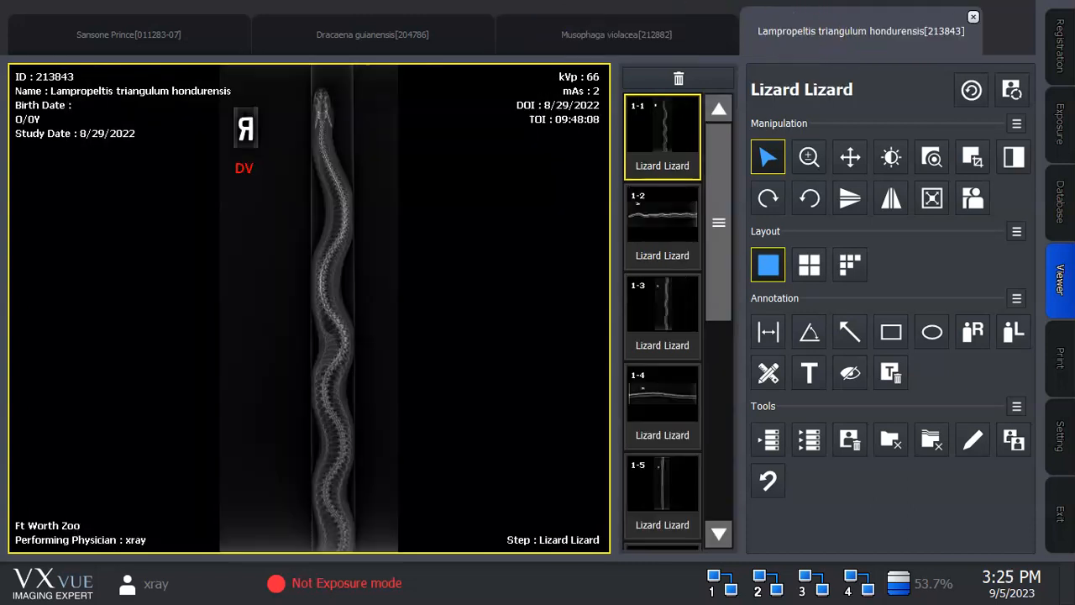
pyautogui.click(121, 21)
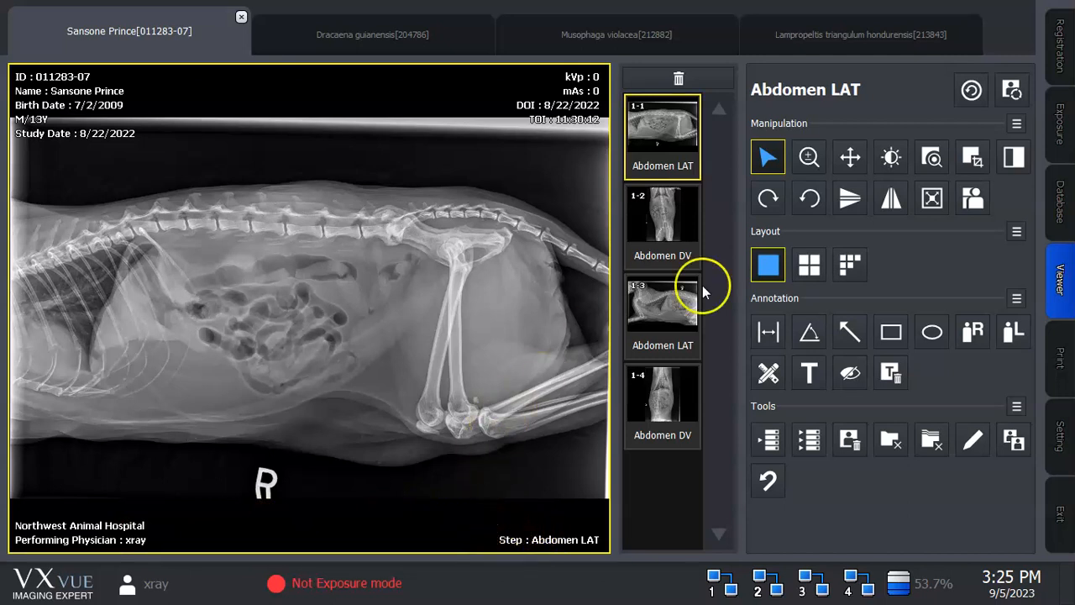
# Step: Mark the first Abdomen LAT image as deleted and restore it
pyautogui.click(680, 76)
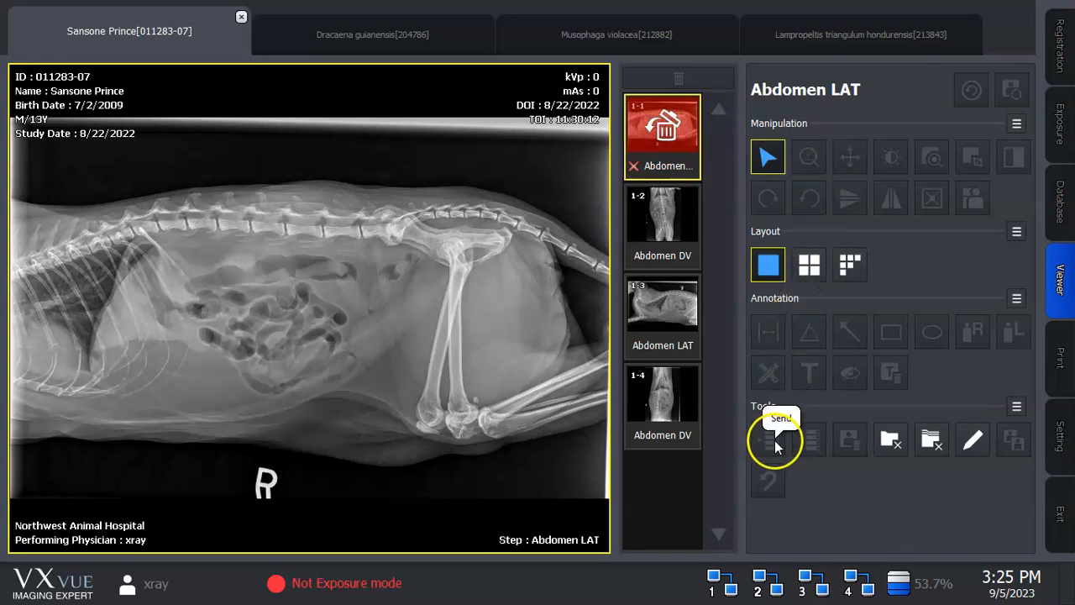
pyautogui.click(670, 135)
pyautogui.click(566, 337)
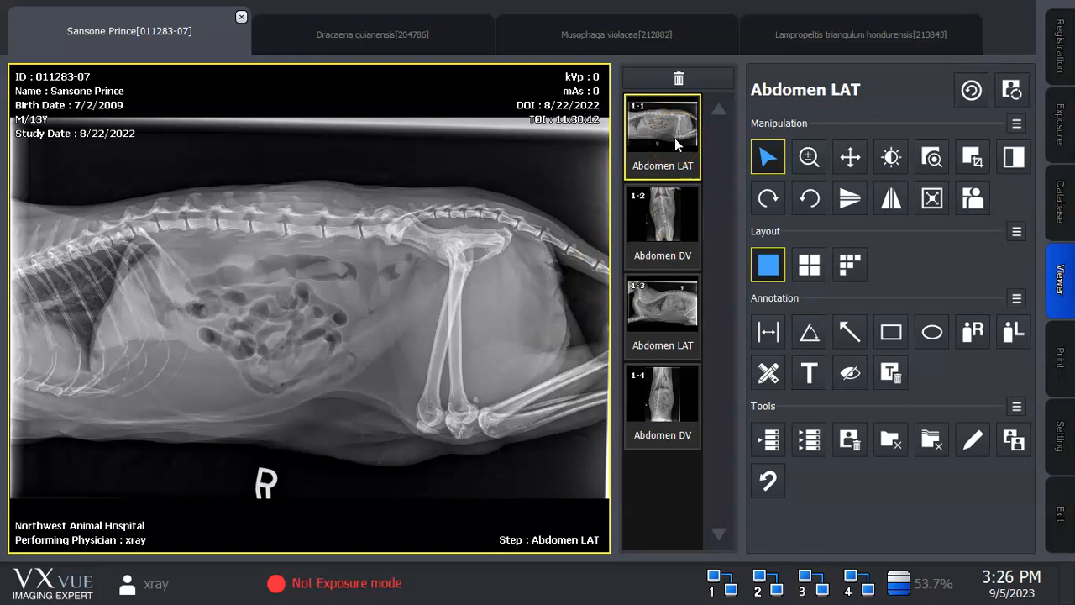
# Step: Compare the first Abdomen DV and LAT images, and try changing the LAT image's step to Thorax LAT
pyautogui.click(645, 234)
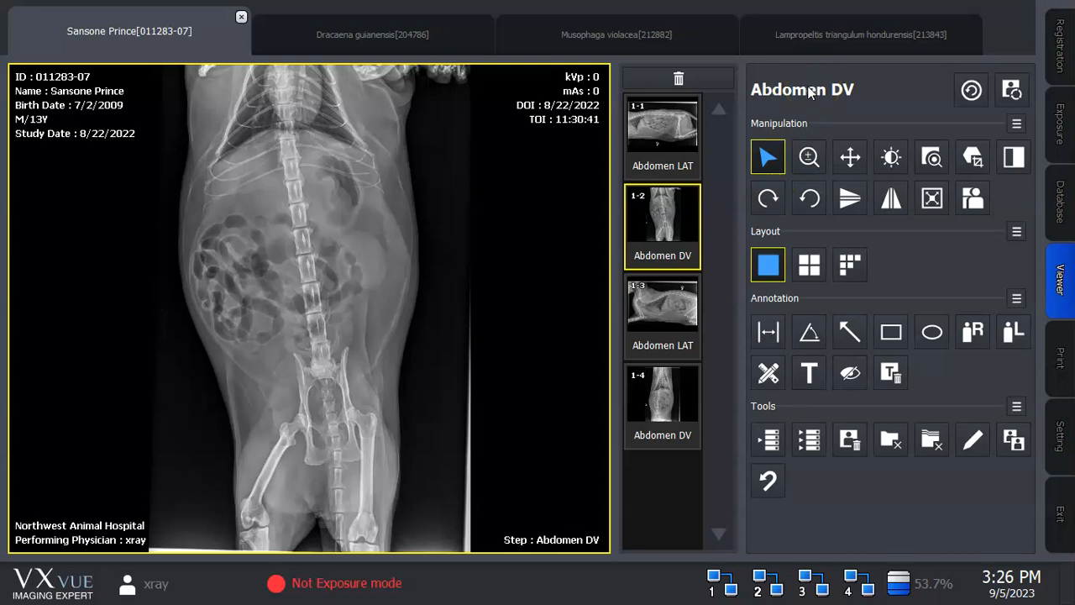
pyautogui.click(666, 135)
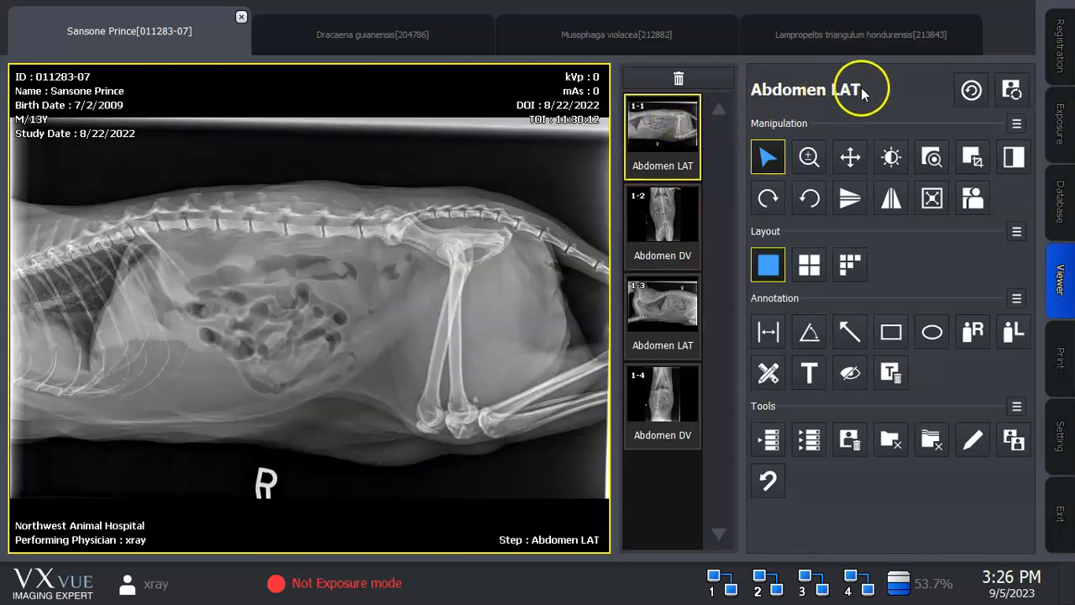
pyautogui.click(974, 90)
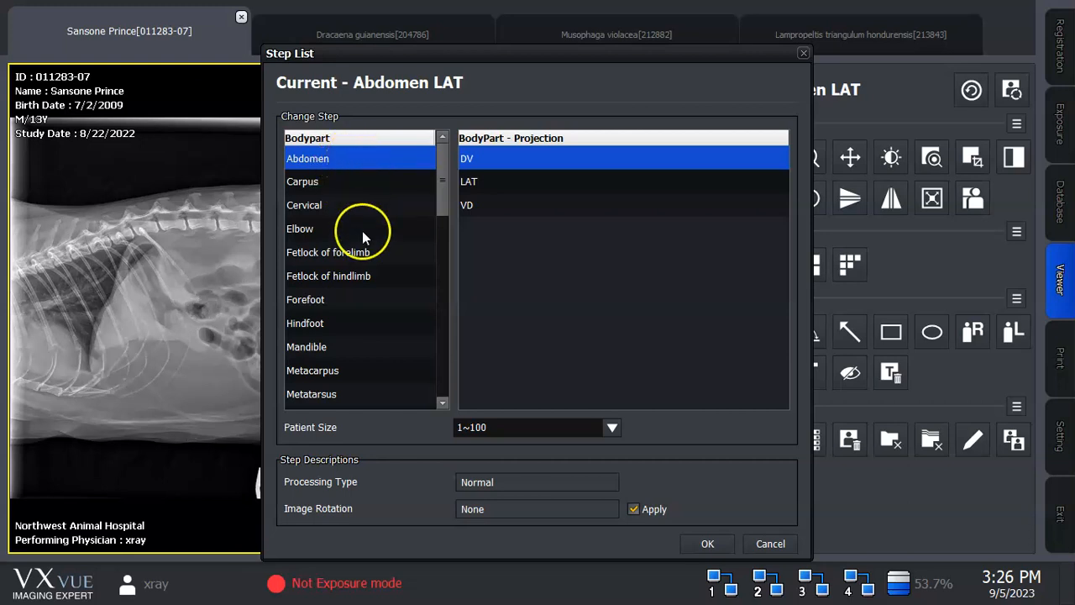
pyautogui.scroll(-2, 368, 251)
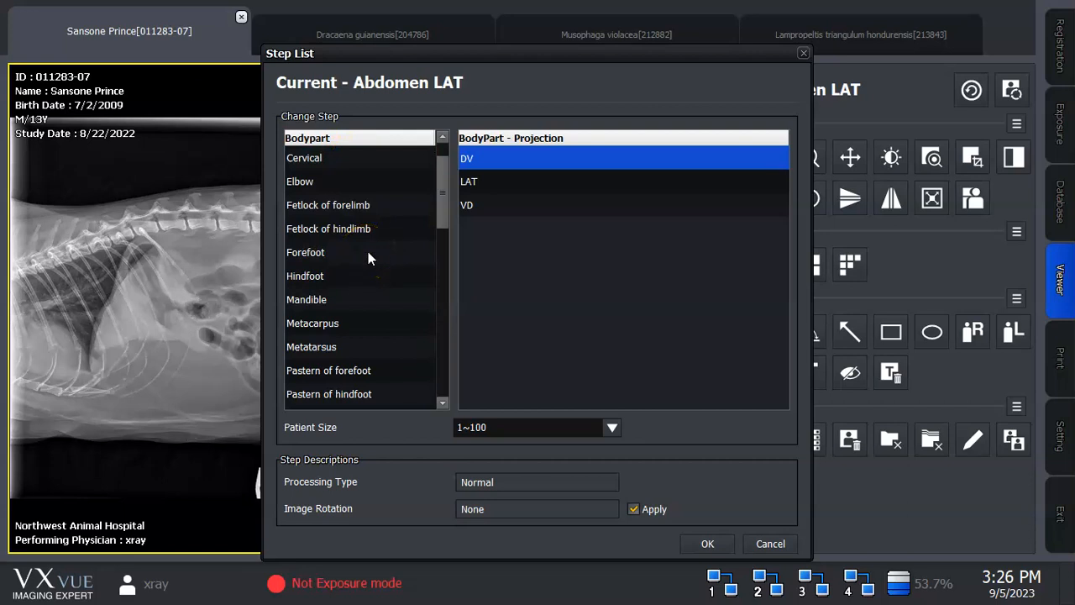
pyautogui.scroll(-1, 368, 258)
pyautogui.scroll(-7, 369, 251)
pyautogui.scroll(-7, 369, 252)
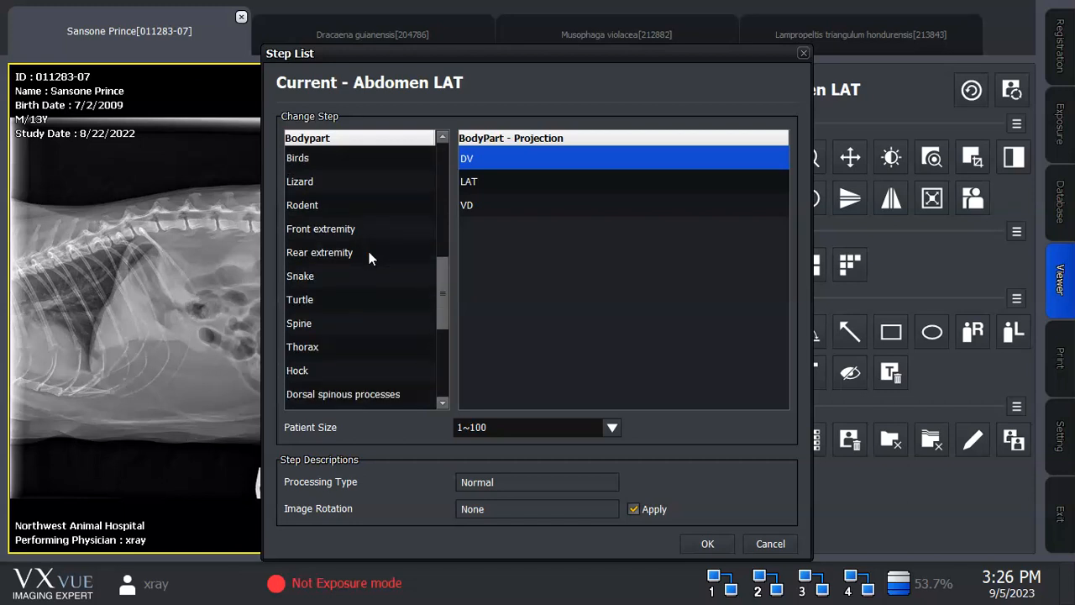
pyautogui.click(344, 344)
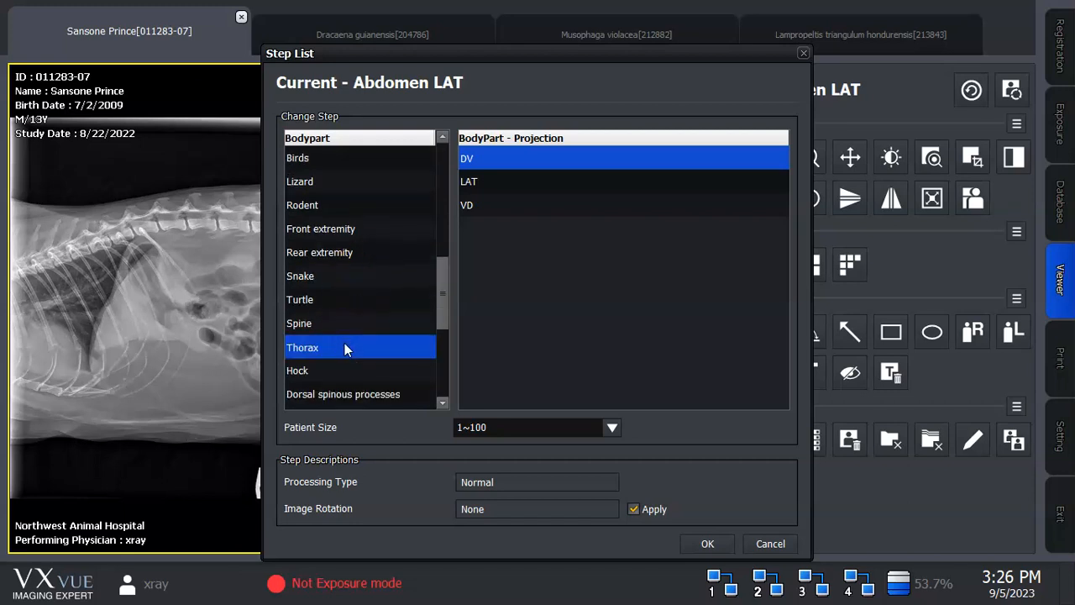
pyautogui.click(508, 184)
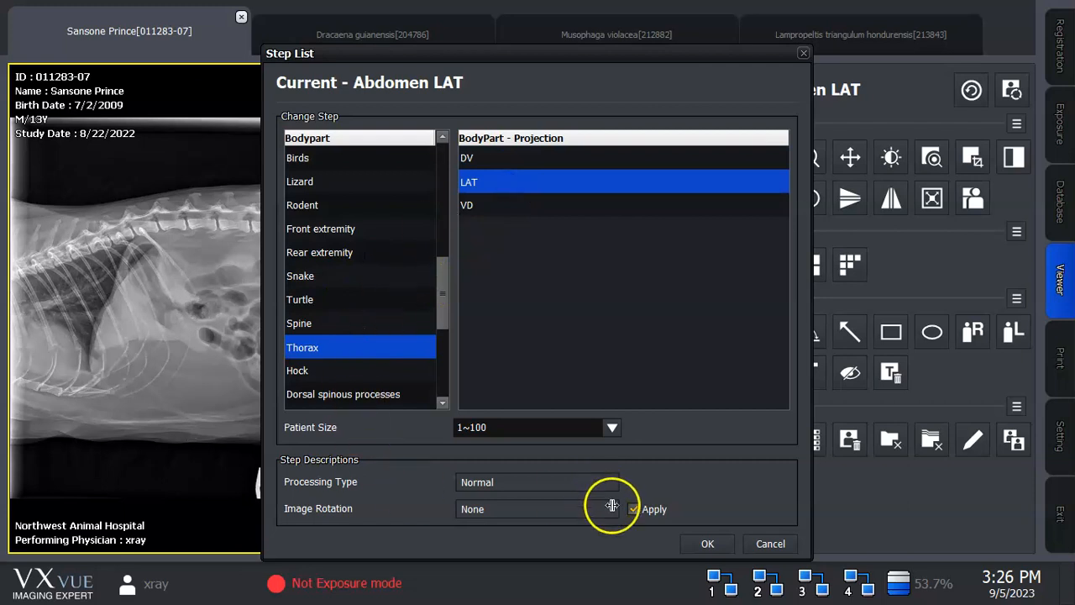
pyautogui.click(793, 545)
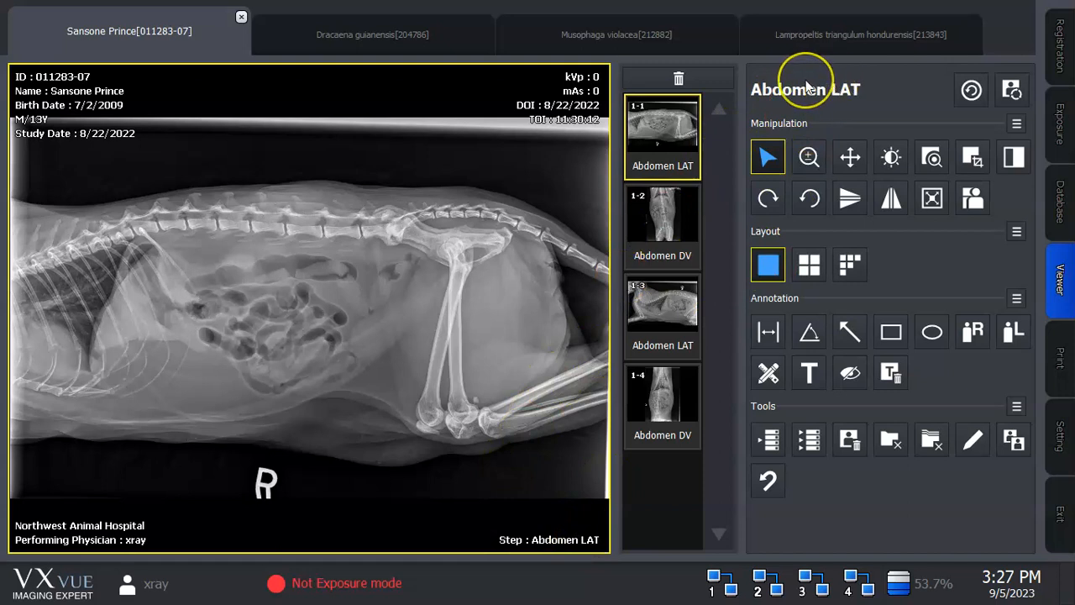
# Step: Review the PureImpact image processing settings of the Abdomen LAT image and try the Select tool on it
pyautogui.click(1012, 95)
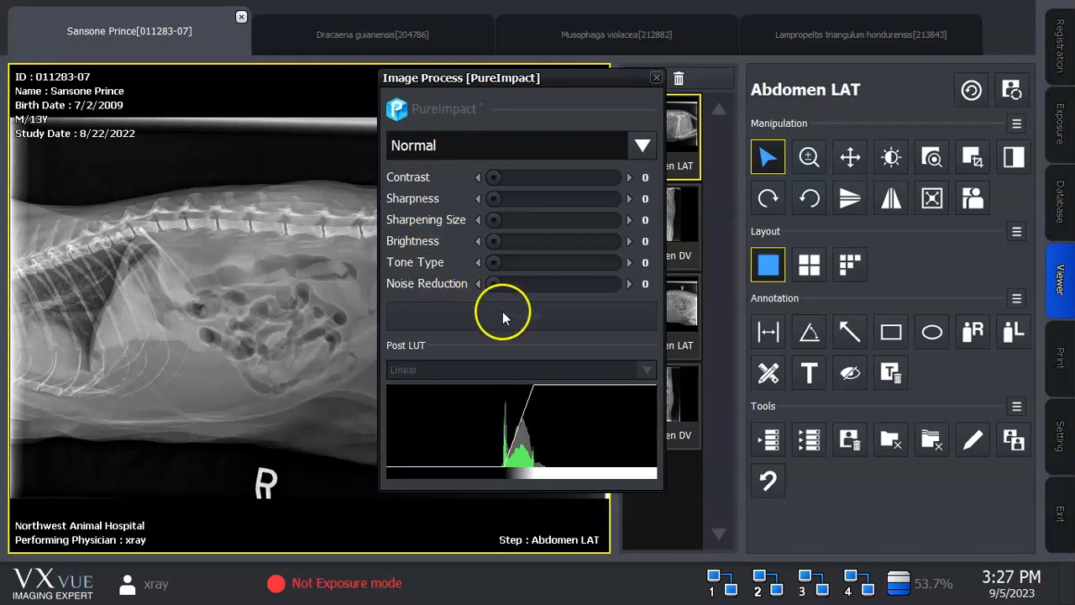
pyautogui.click(656, 77)
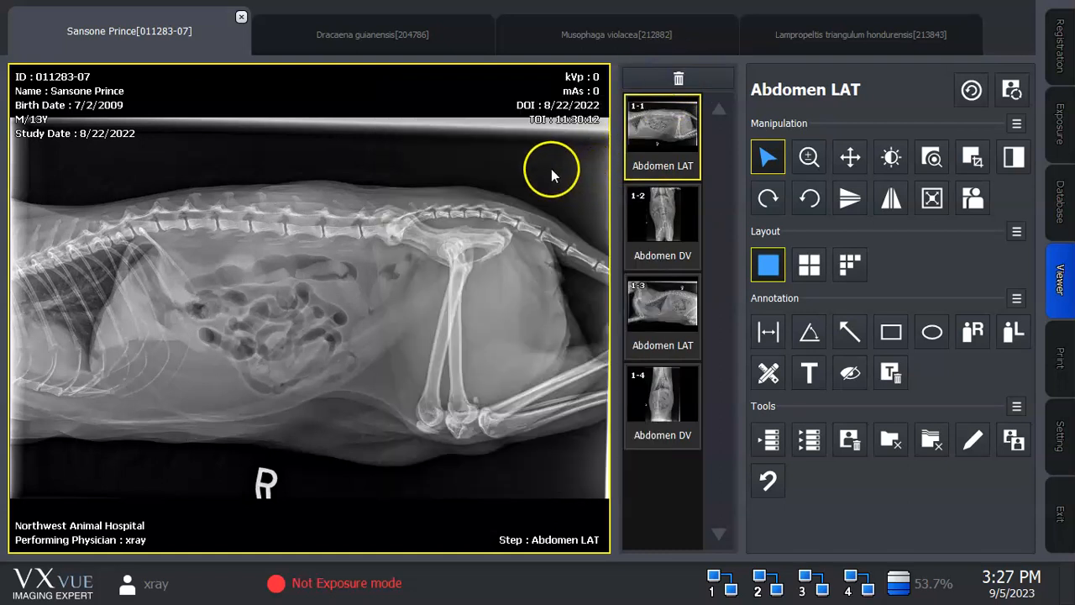
pyautogui.click(772, 157)
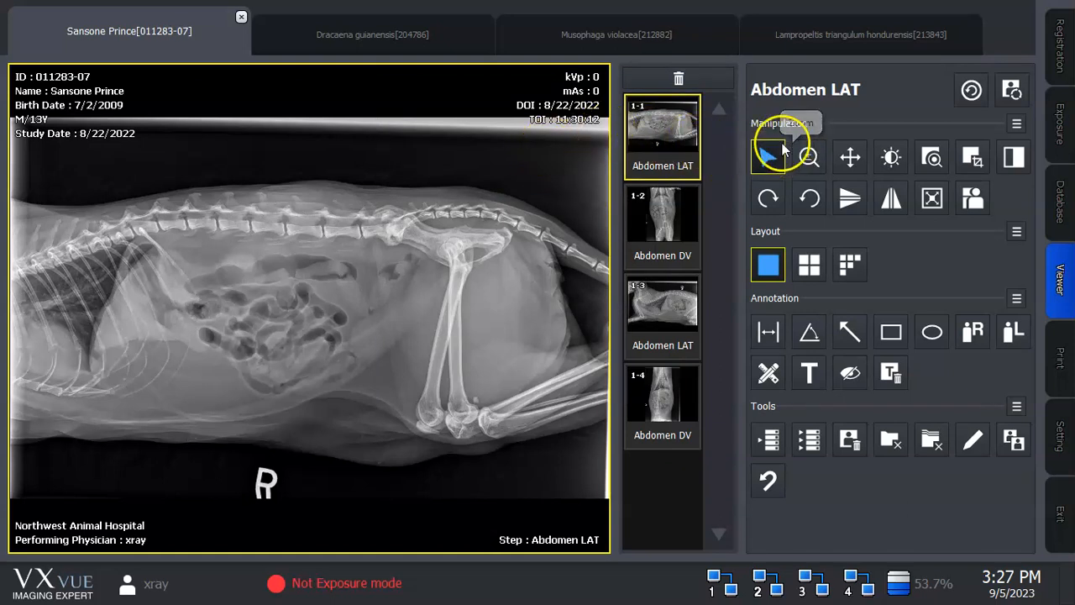
pyautogui.click(765, 156)
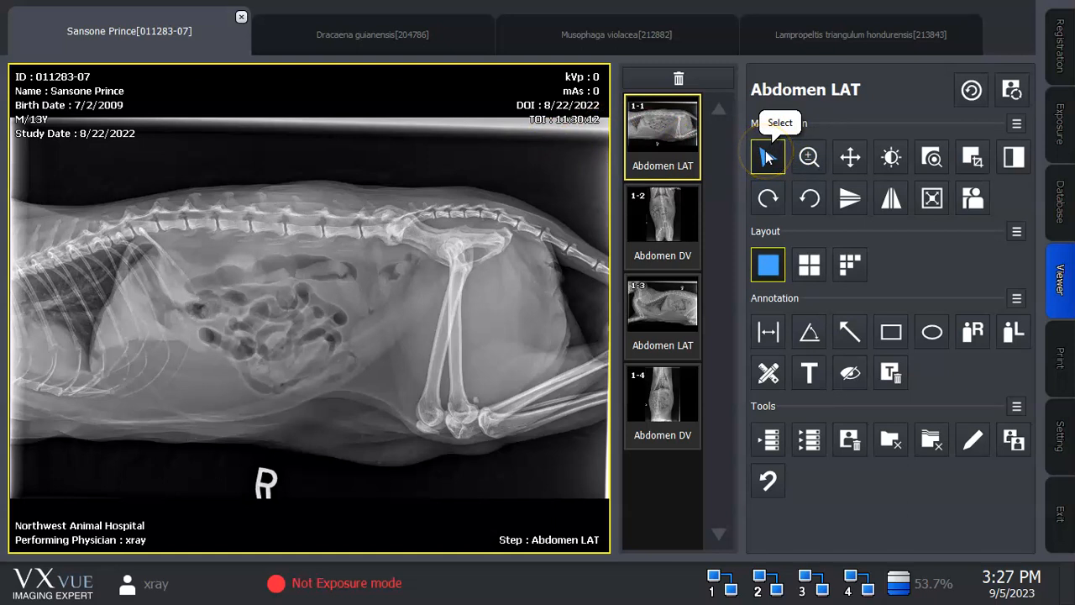
pyautogui.click(273, 153)
pyautogui.moveTo(273, 153)
pyautogui.mouseDown()
pyautogui.moveTo(398, 182)
pyautogui.moveTo(423, 214)
pyautogui.moveTo(451, 401)
pyautogui.moveTo(490, 427)
pyautogui.moveTo(530, 479)
pyautogui.mouseUp()
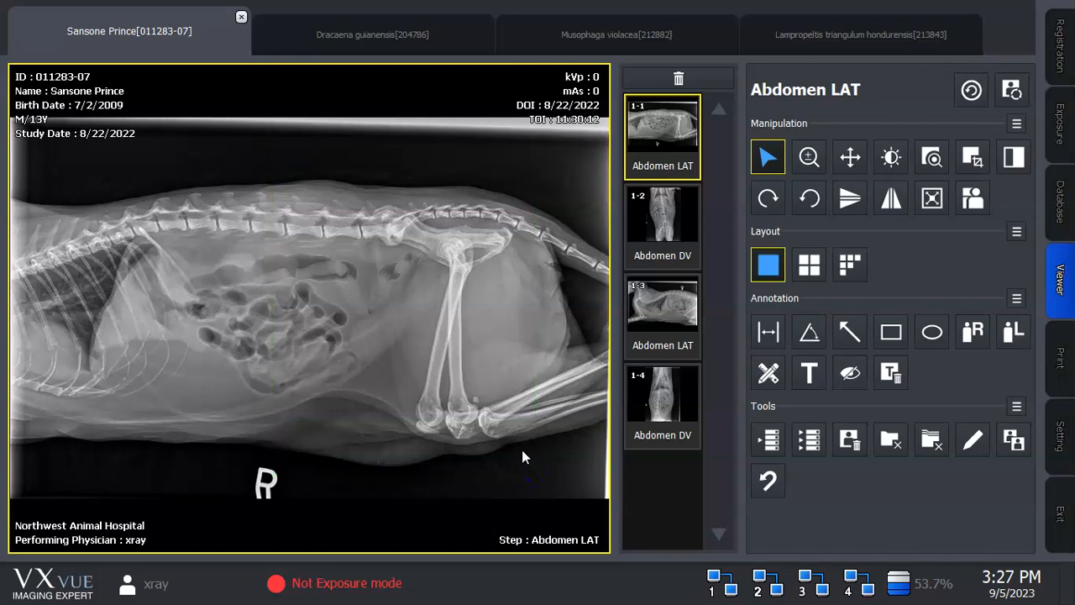
# Step: Examine the spine of the Abdomen LAT image close up and fit the whole image back into the view
pyautogui.click(809, 157)
pyautogui.moveTo(474, 247); pyautogui.dragTo(481, 66)
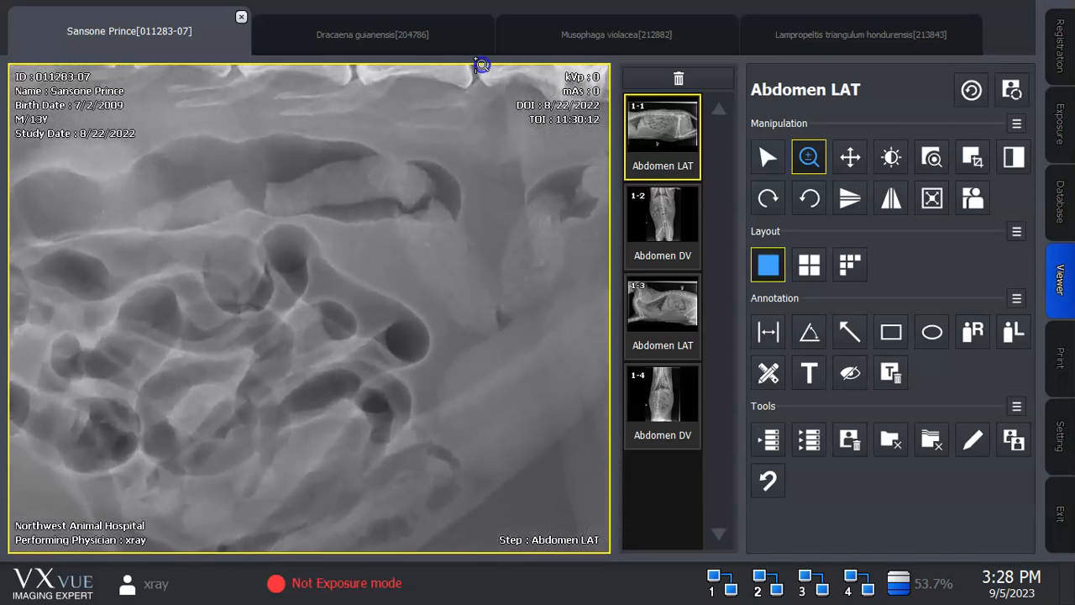
pyautogui.click(523, 96)
pyautogui.click(850, 158)
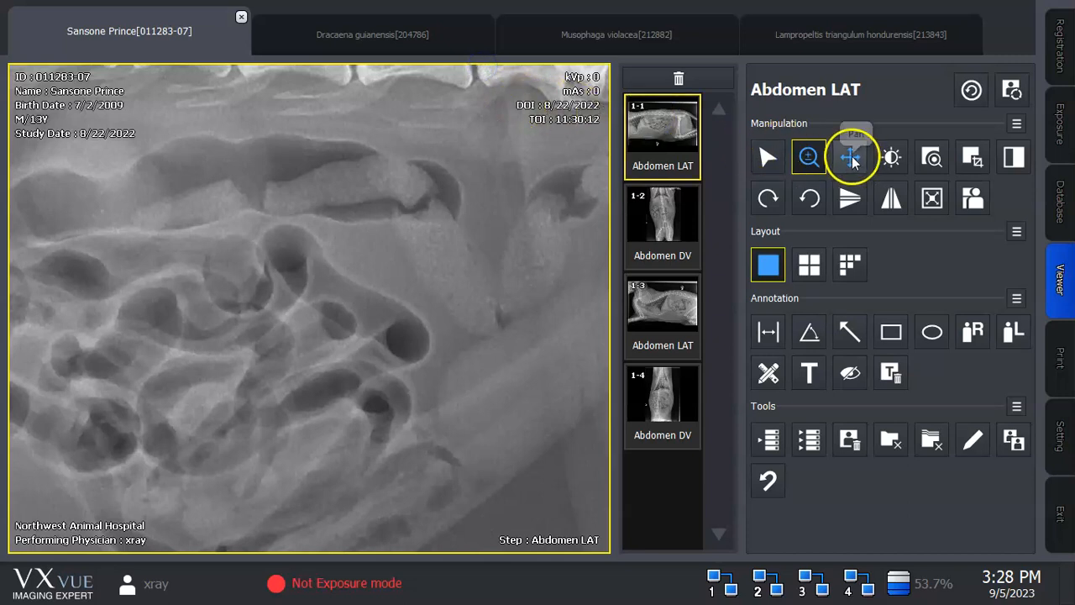
pyautogui.moveTo(87, 250); pyautogui.dragTo(506, 216)
pyautogui.moveTo(266, 175); pyautogui.dragTo(216, 444)
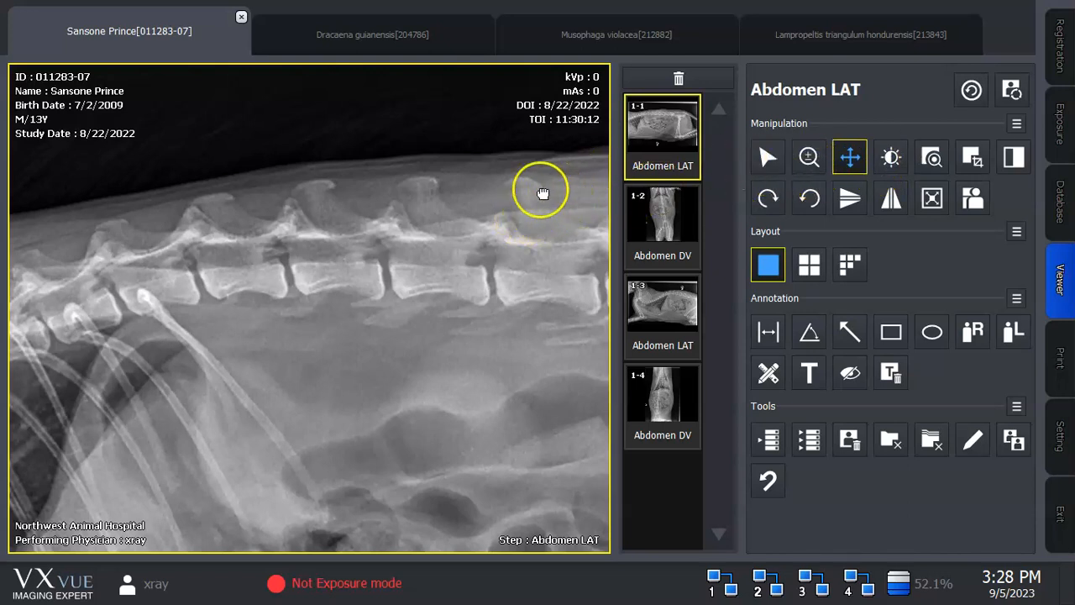
pyautogui.moveTo(520, 248); pyautogui.dragTo(533, 221)
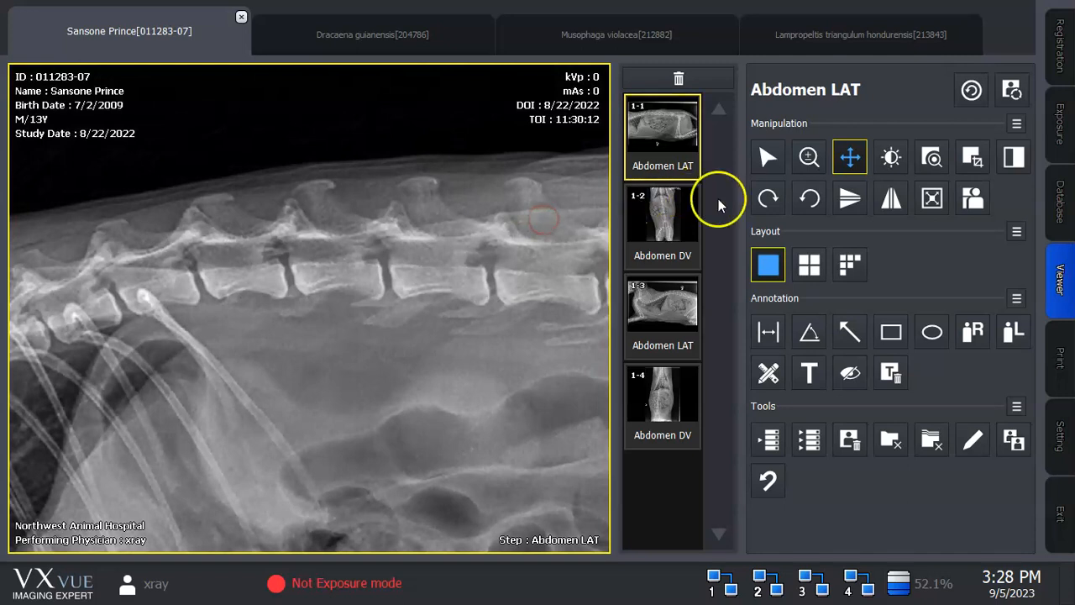
pyautogui.click(933, 203)
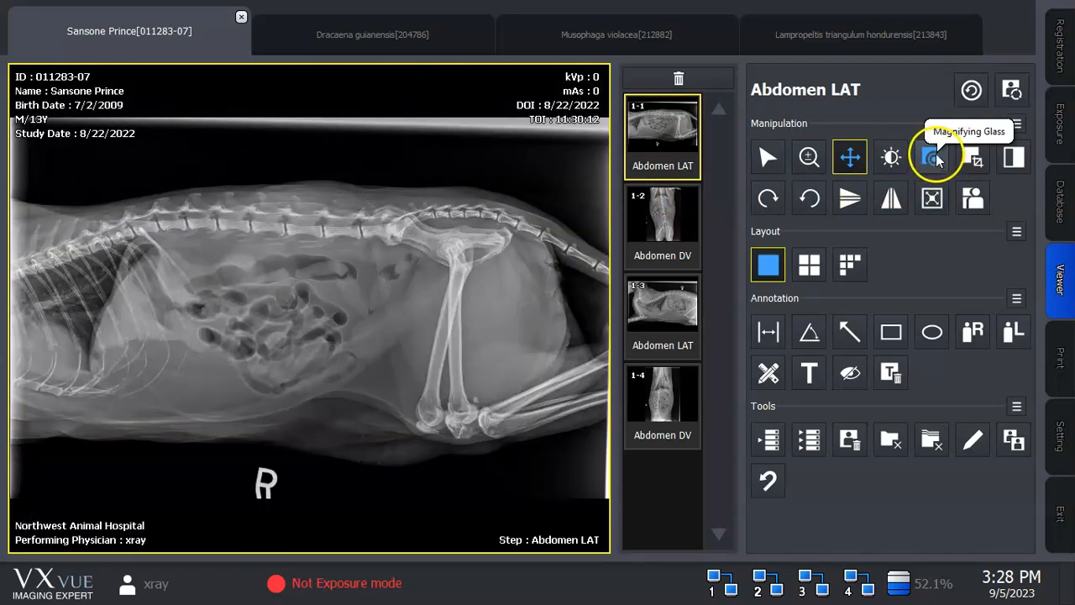
# Step: Inspect the spine in the Abdomen LAT image with the Magnifying Glass
pyautogui.click(935, 160)
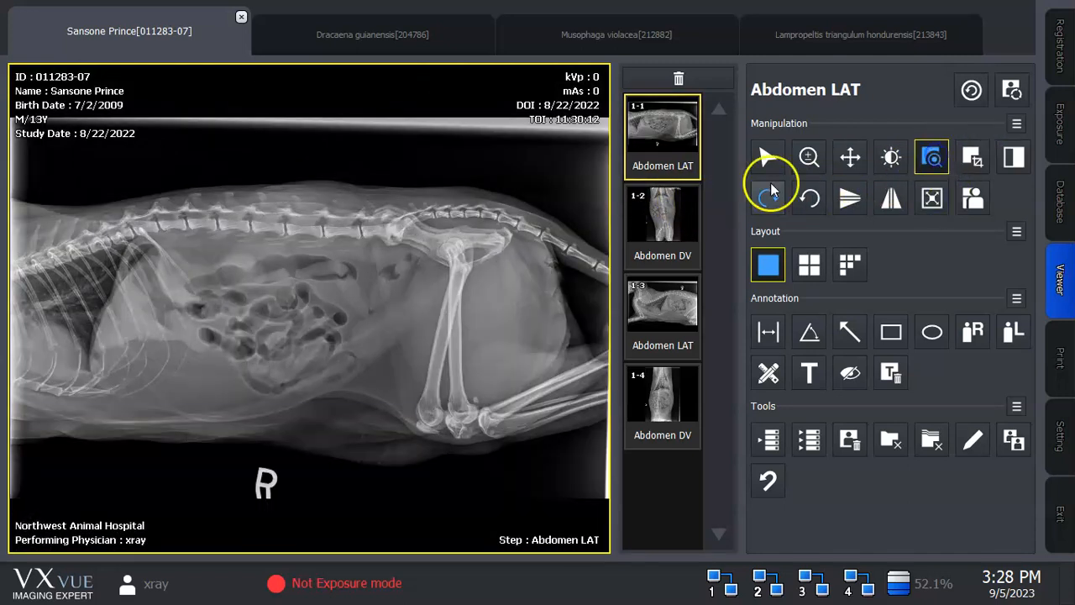
pyautogui.click(376, 218)
pyautogui.moveTo(377, 218); pyautogui.dragTo(223, 225)
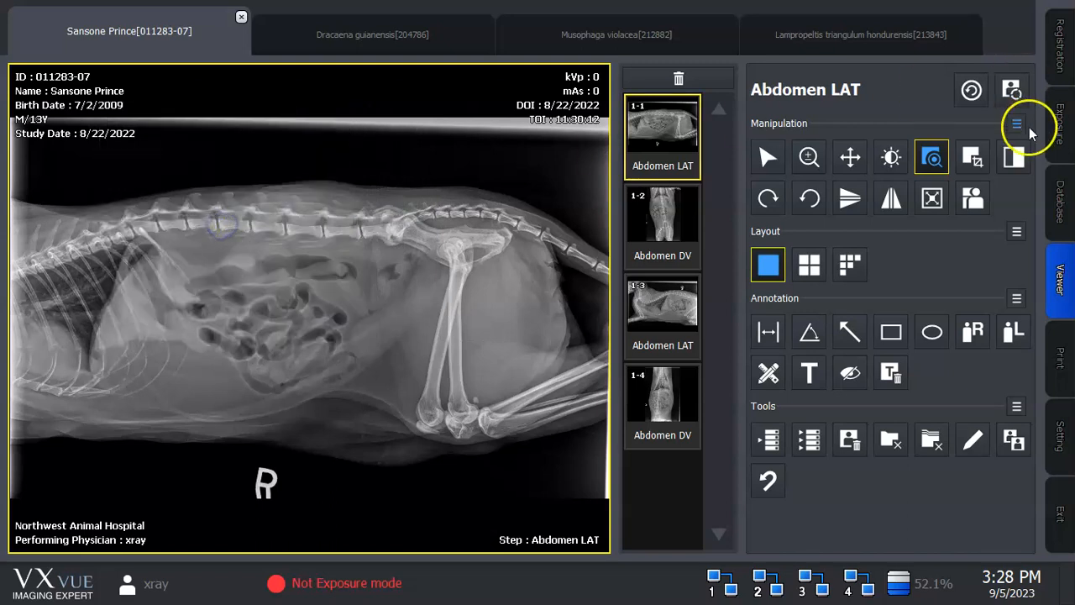
# Step: Extend the upper edge of the Abdomen LAT image's rectangular crop to about 16.9x11.7 and apply it
pyautogui.click(974, 157)
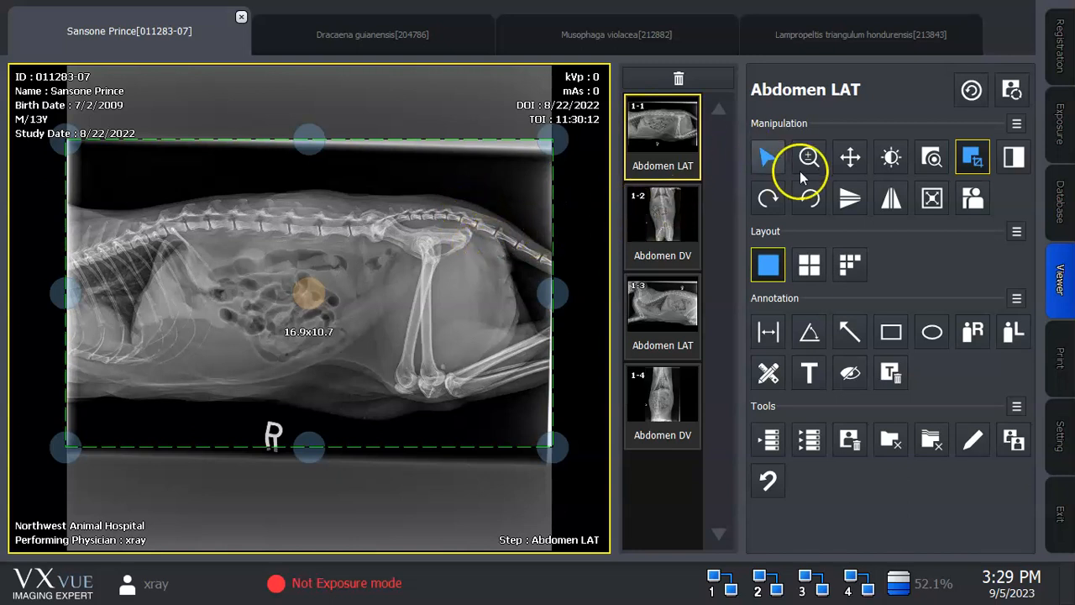
pyautogui.moveTo(300, 133); pyautogui.dragTo(303, 109)
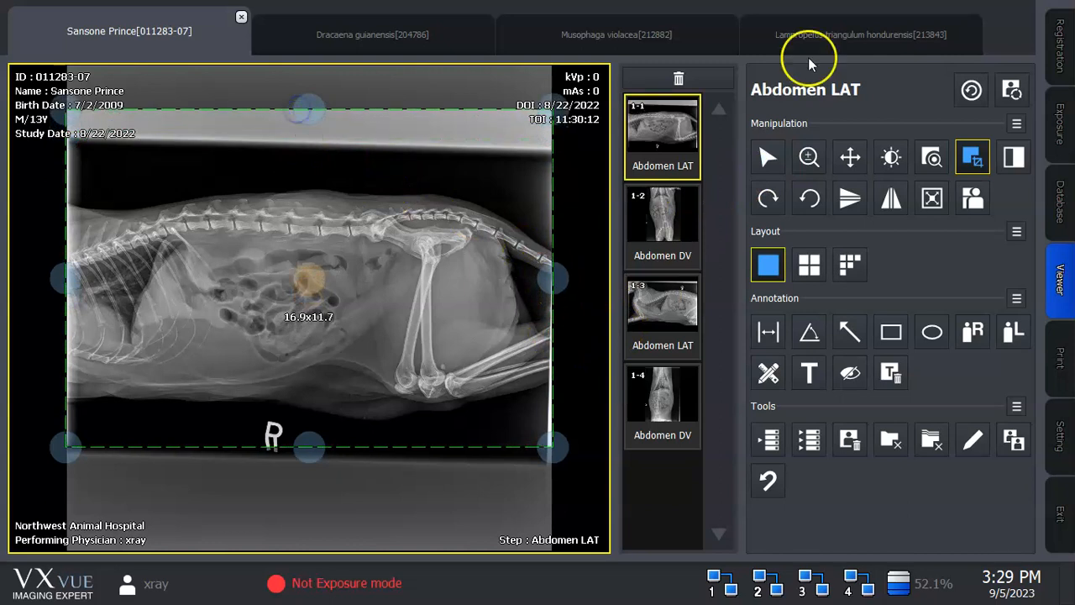
pyautogui.click(768, 156)
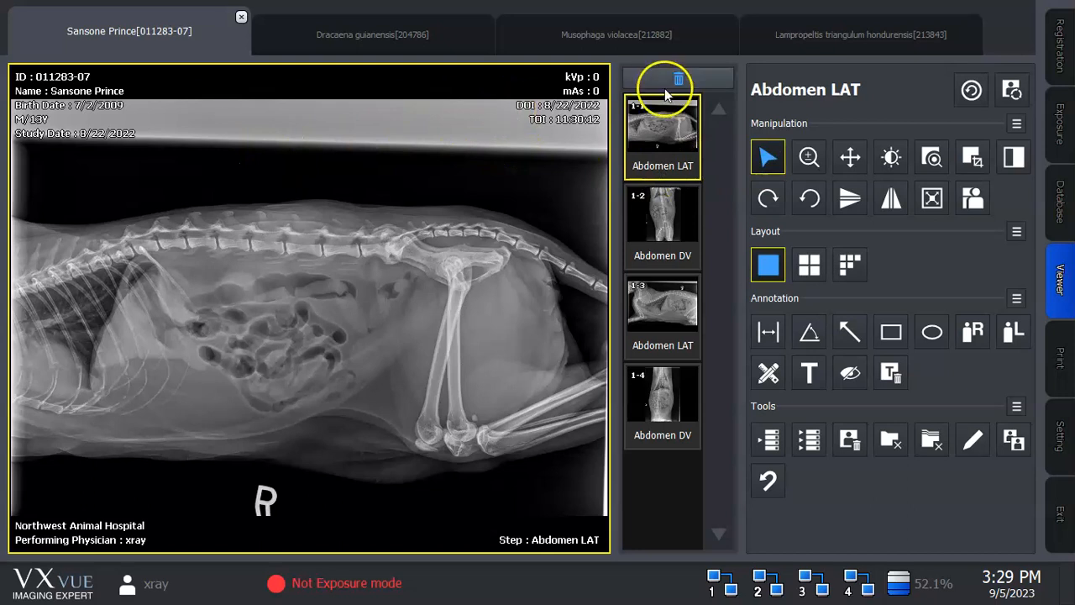
# Step: Lower the upper edge and pull in the right edge of the Abdomen LAT image's crop to about 11.0x10.5 and apply it
pyautogui.click(972, 157)
pyautogui.moveTo(309, 110); pyautogui.dragTo(309, 145)
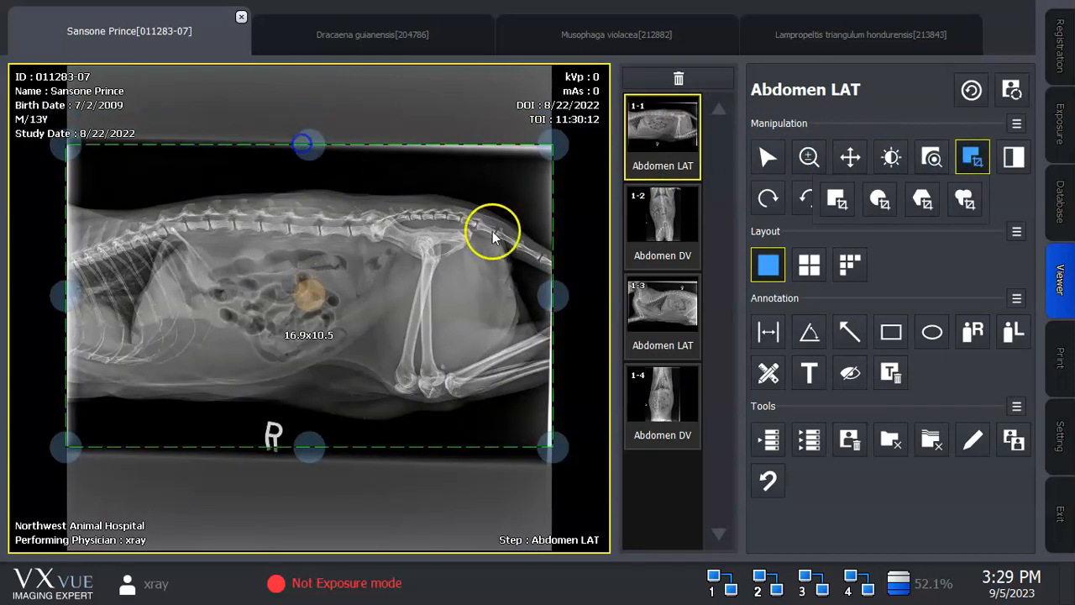
pyautogui.moveTo(554, 294); pyautogui.dragTo(385, 306)
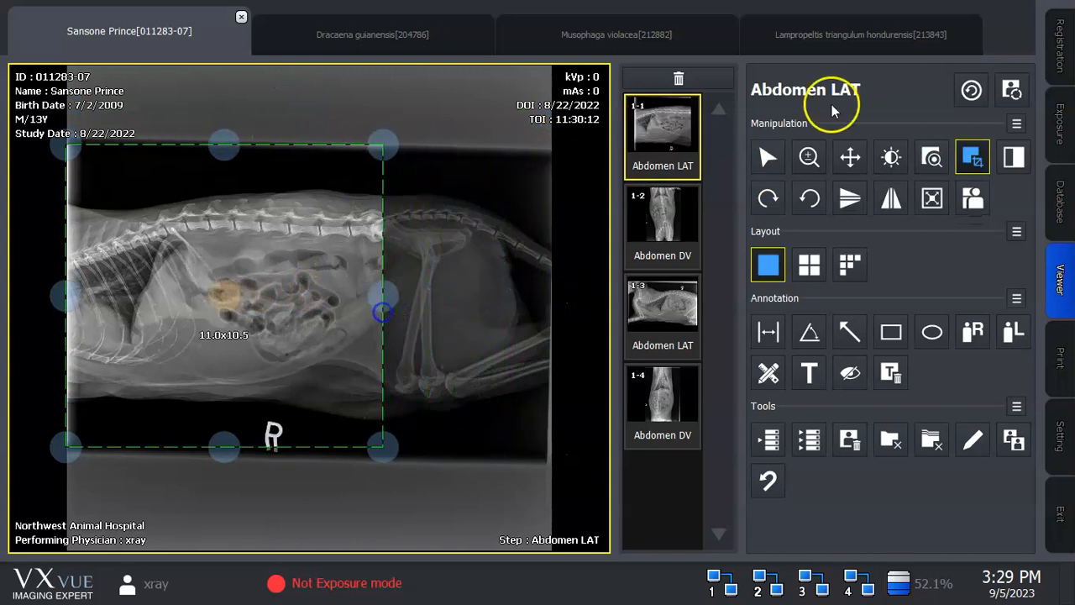
pyautogui.click(769, 157)
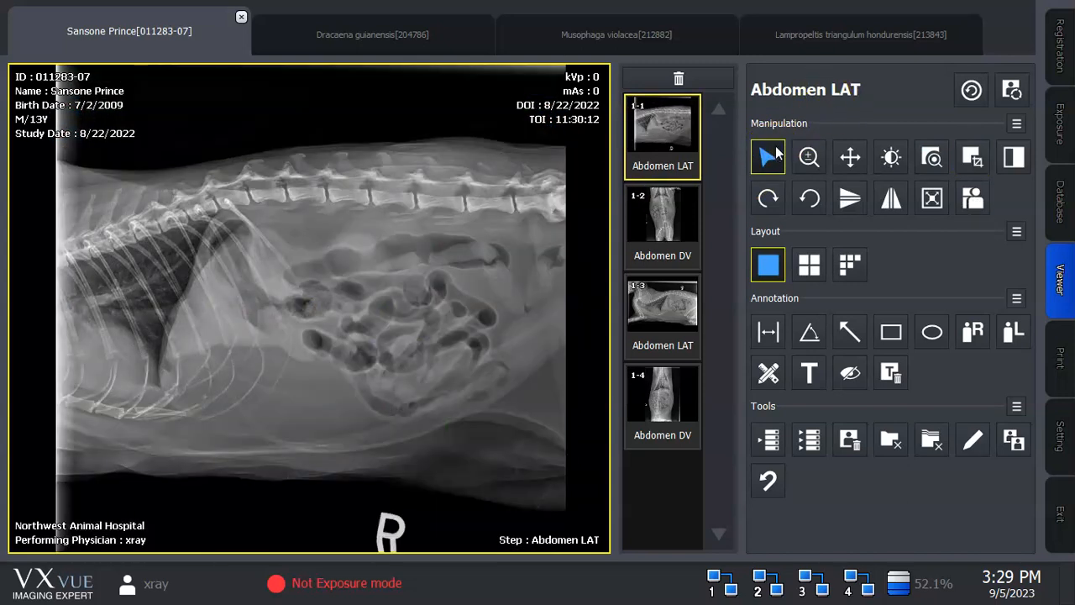
# Step: Extend the right edge of the Abdomen LAT image's crop back over the full image width and apply it
pyautogui.click(710, 195)
pyautogui.click(977, 156)
pyautogui.moveTo(382, 300); pyautogui.dragTo(554, 271)
pyautogui.click(770, 159)
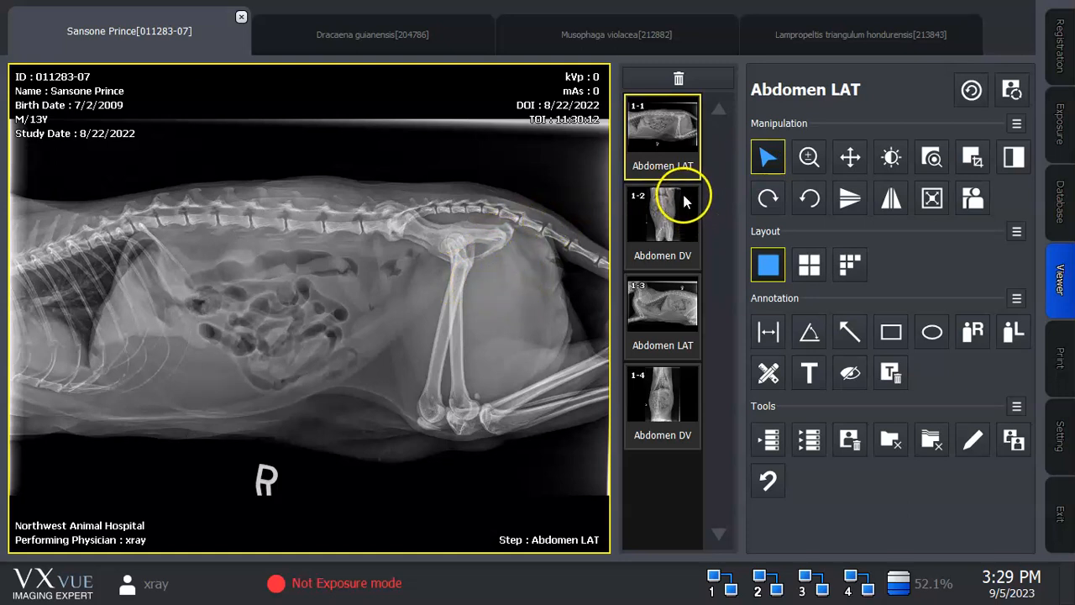
# Step: Invert the Abdomen LAT image's grayscale and back, and rotate it a quarter turn clockwise and back
pyautogui.click(1014, 157)
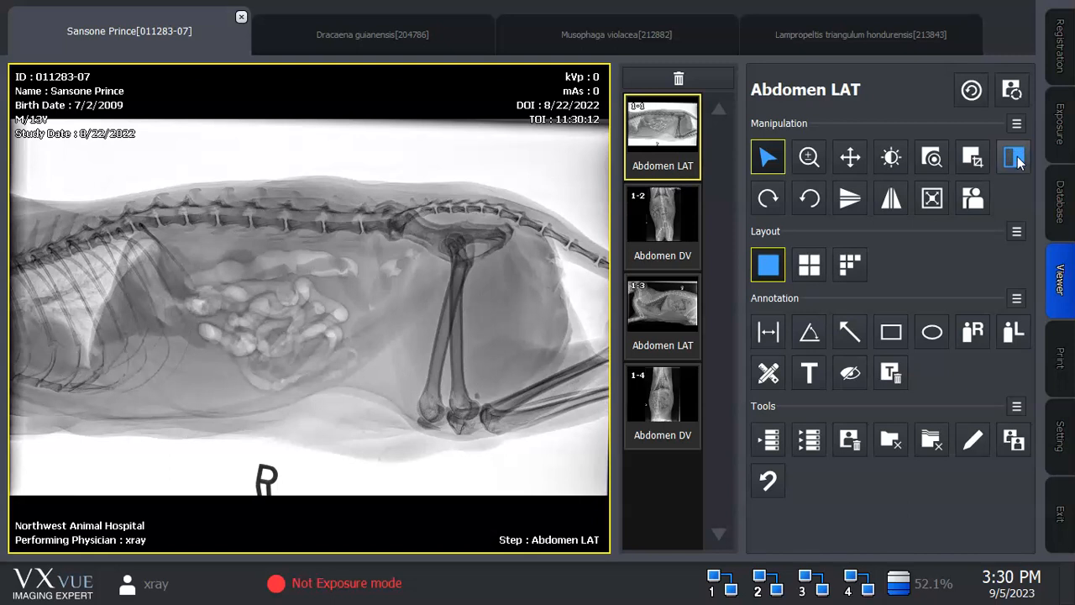
pyautogui.click(1014, 160)
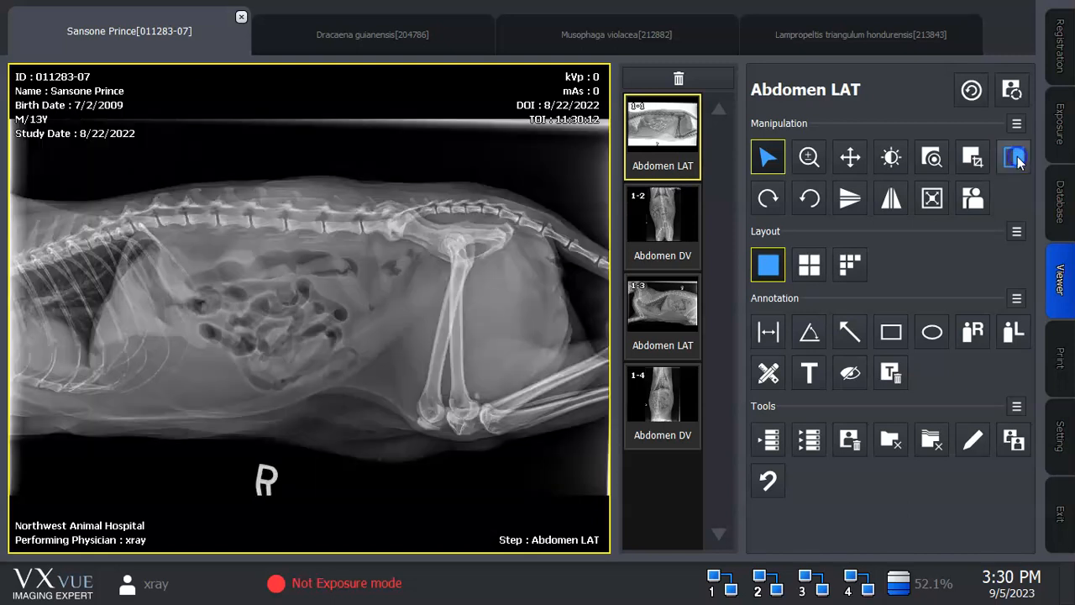
pyautogui.click(768, 200)
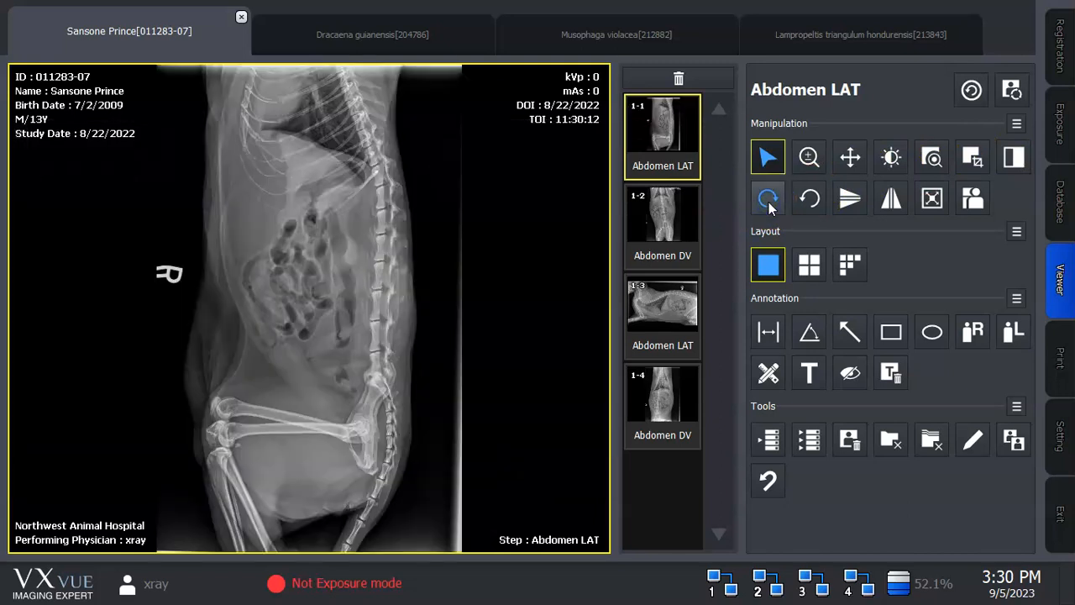
pyautogui.click(812, 200)
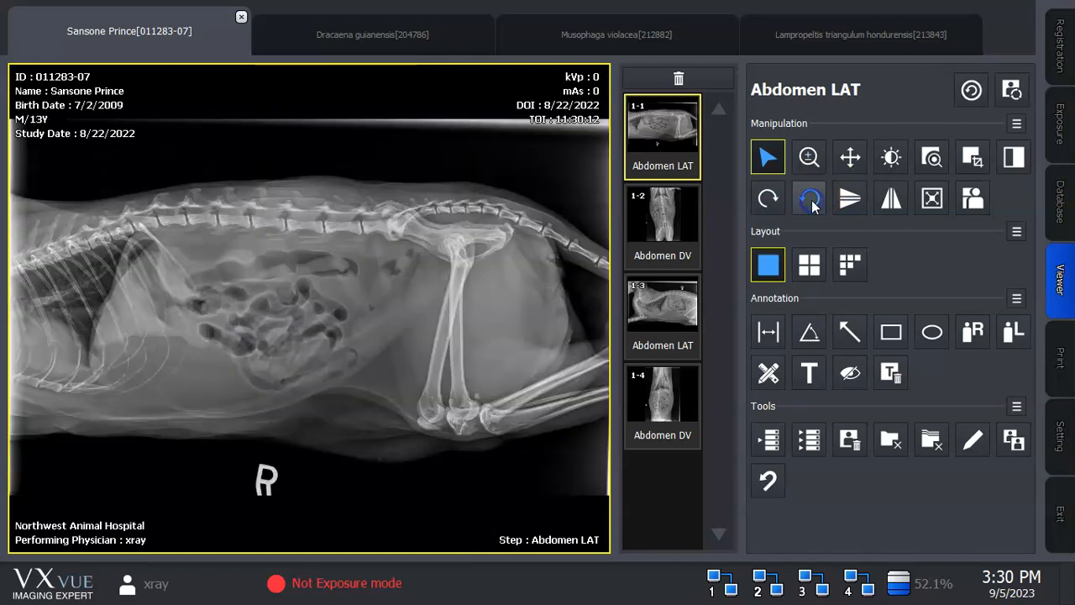
# Step: Flip the Abdomen LAT image vertically and back, and mirror it horizontally and back
pyautogui.click(848, 196)
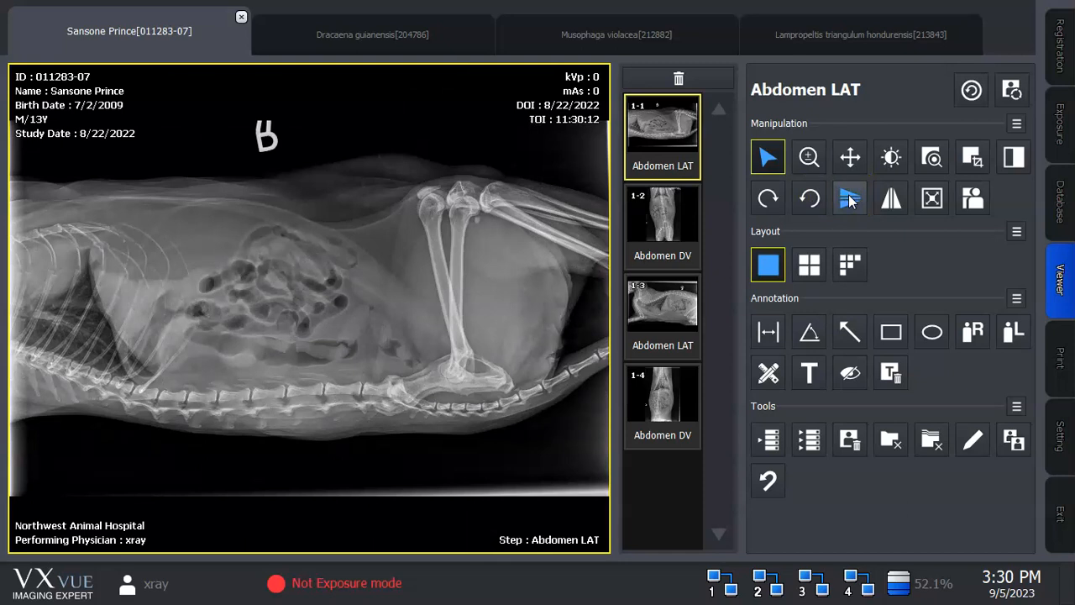
pyautogui.click(850, 198)
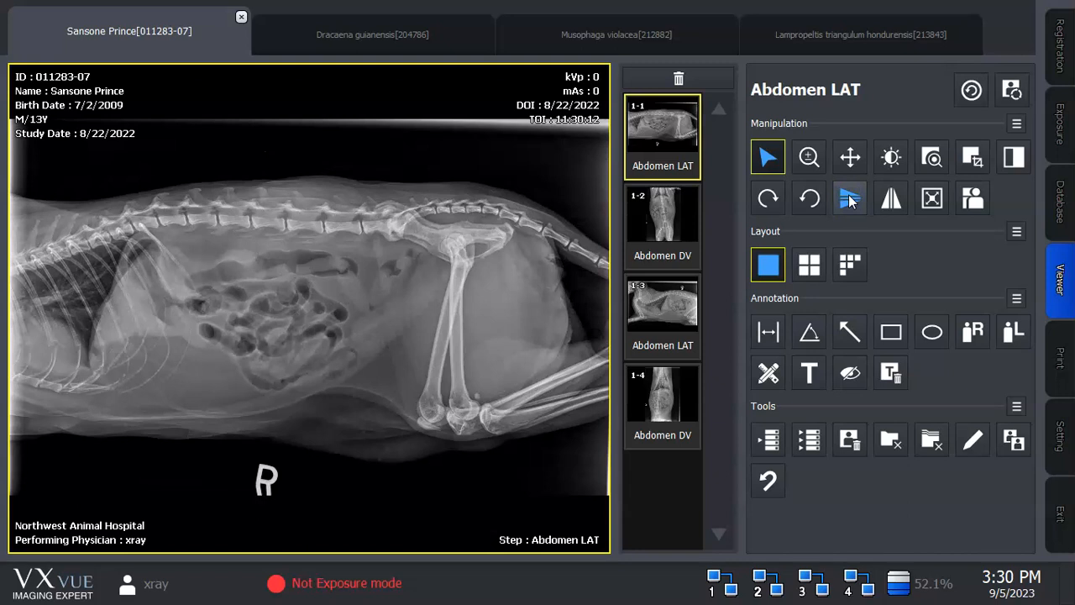
pyautogui.click(875, 203)
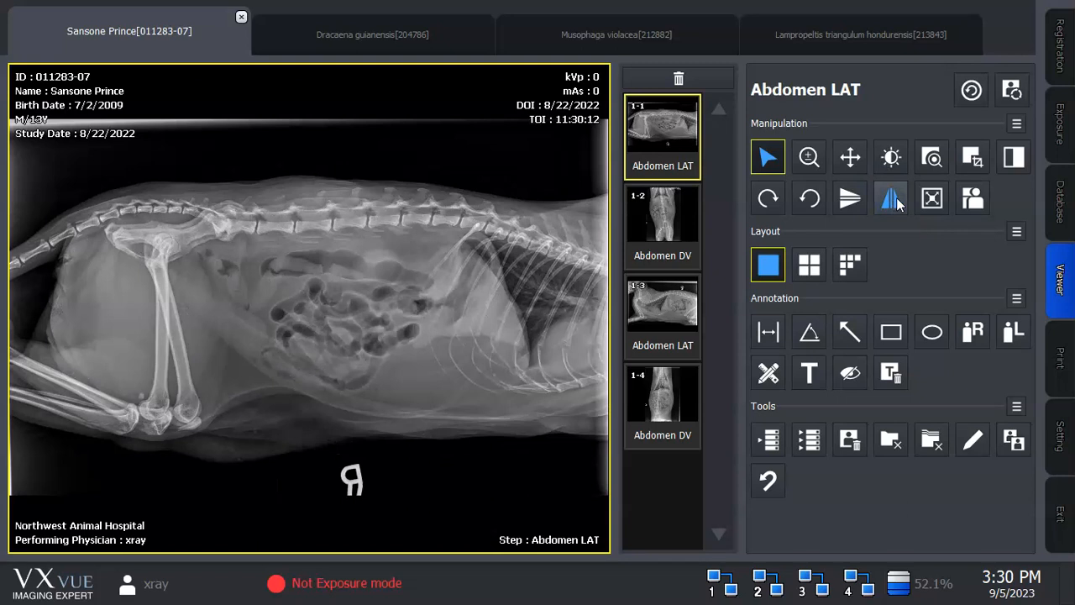
pyautogui.click(891, 198)
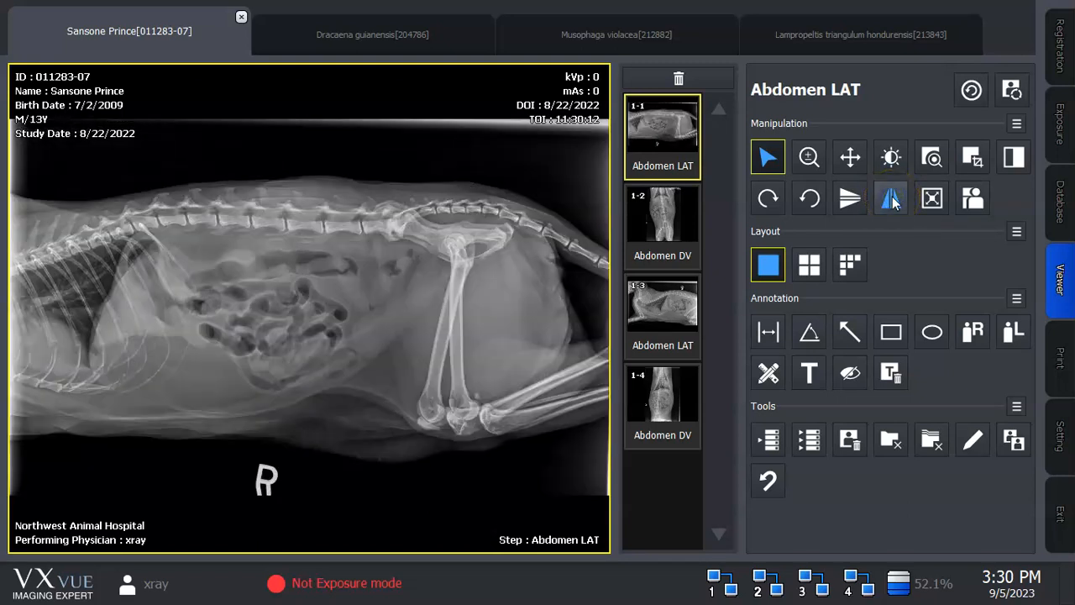
# Step: Examine the intestines and spine of the Abdomen LAT image close up and fit the whole image back into the view
pyautogui.click(926, 201)
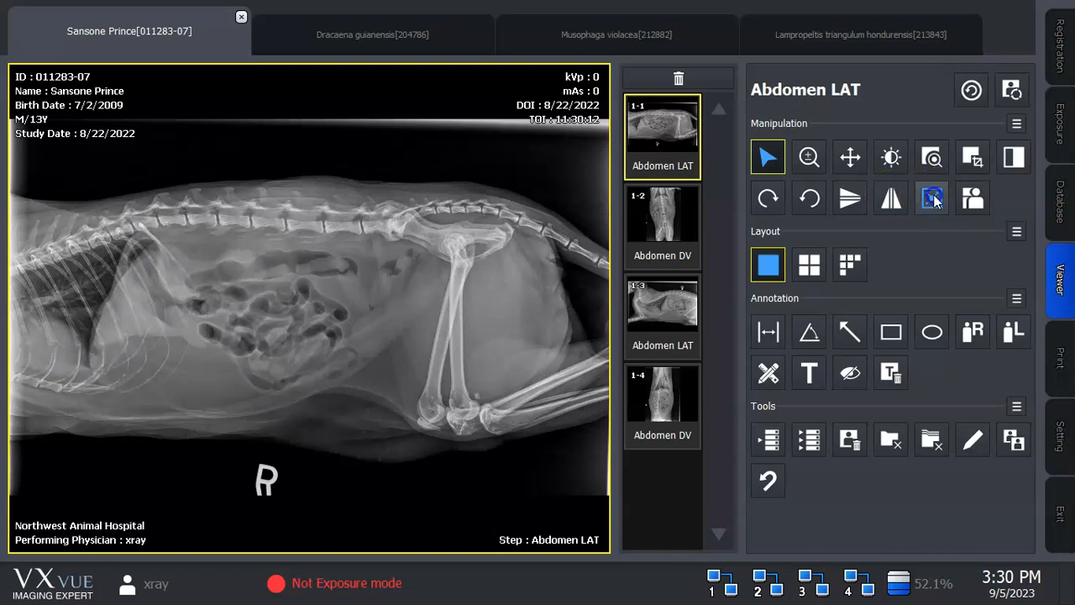
pyautogui.click(809, 158)
pyautogui.moveTo(384, 319); pyautogui.dragTo(438, 125)
pyautogui.click(810, 155)
pyautogui.click(851, 154)
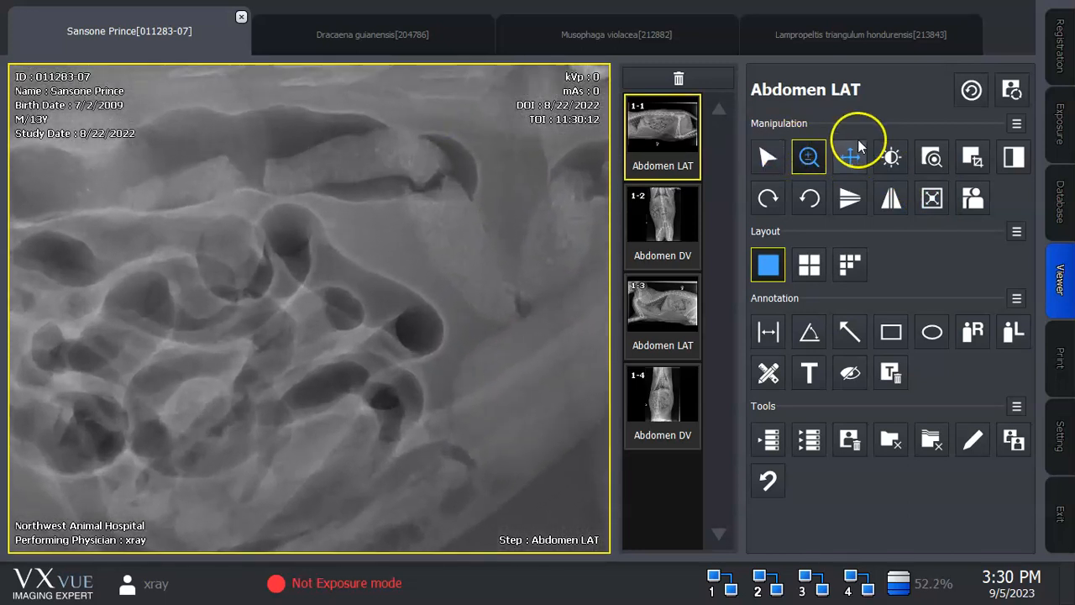
pyautogui.moveTo(283, 140); pyautogui.dragTo(403, 360)
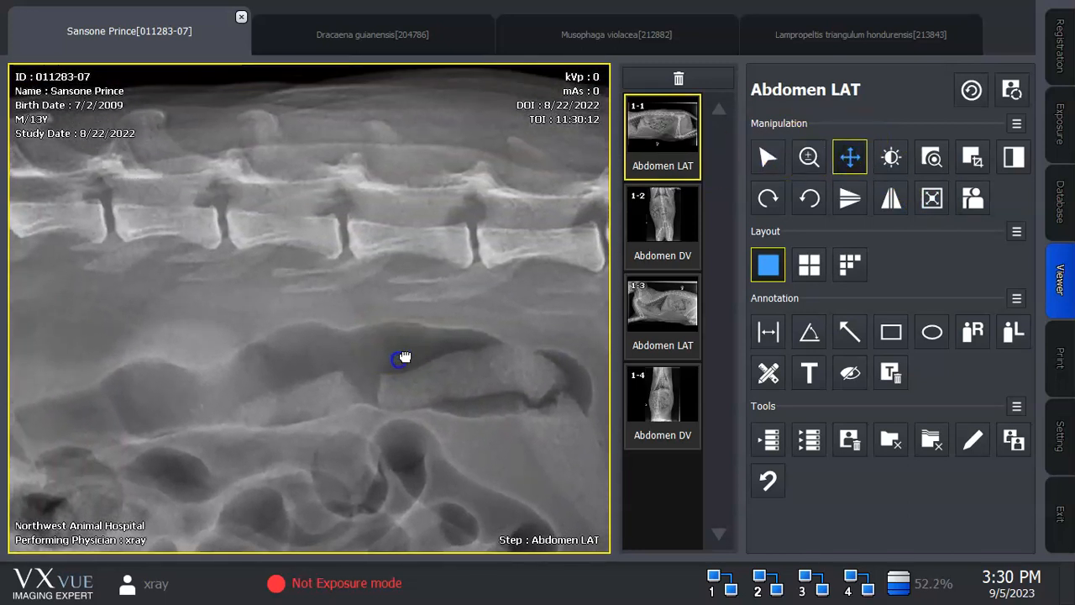
pyautogui.click(932, 197)
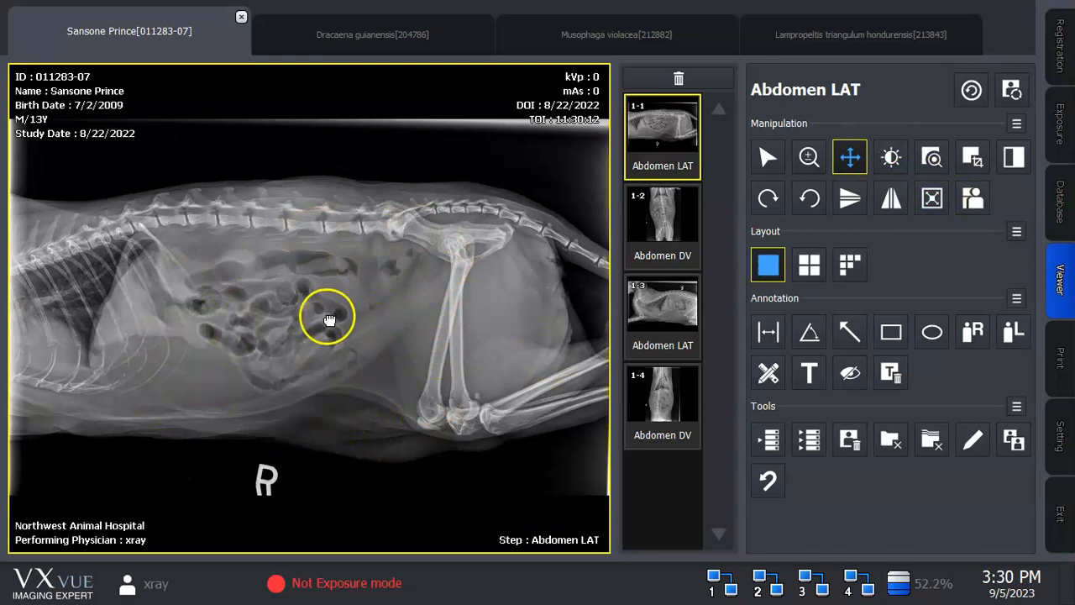
# Step: Show the Abdomen LAT image in the preset enlarged view and return to the fitted view
pyautogui.click(960, 198)
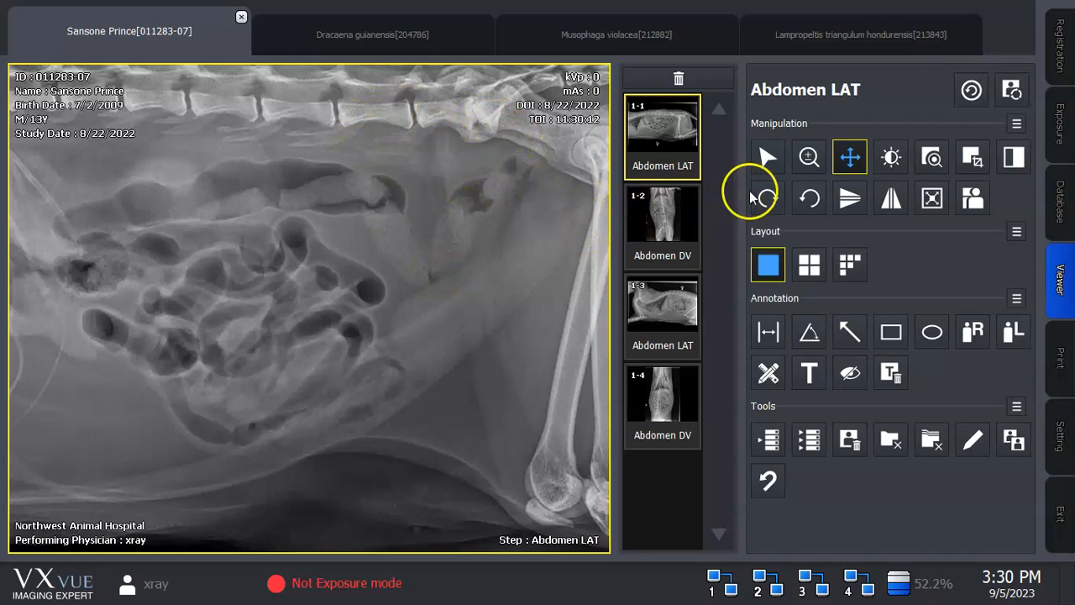
pyautogui.click(929, 195)
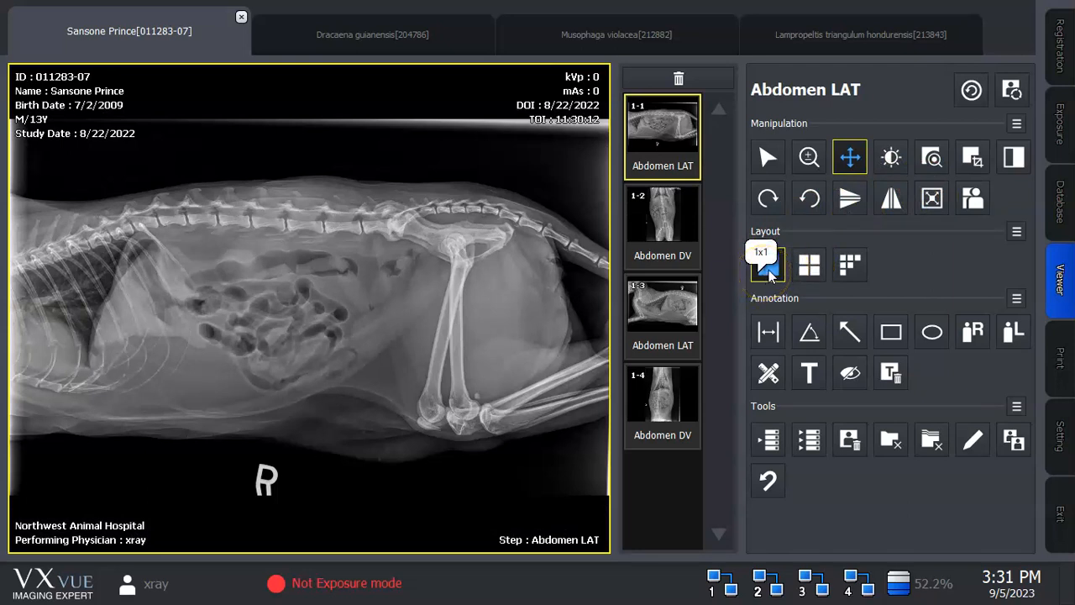
# Step: Display the study's images in the 2x2 layout and in a custom layout of three columns by two rows
pyautogui.click(811, 265)
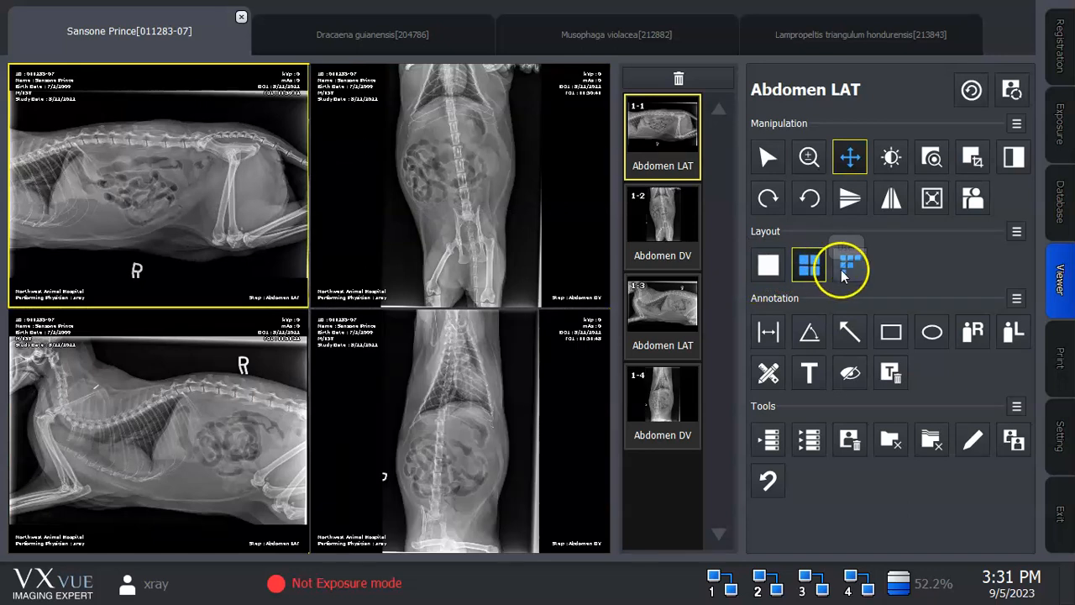
pyautogui.click(846, 268)
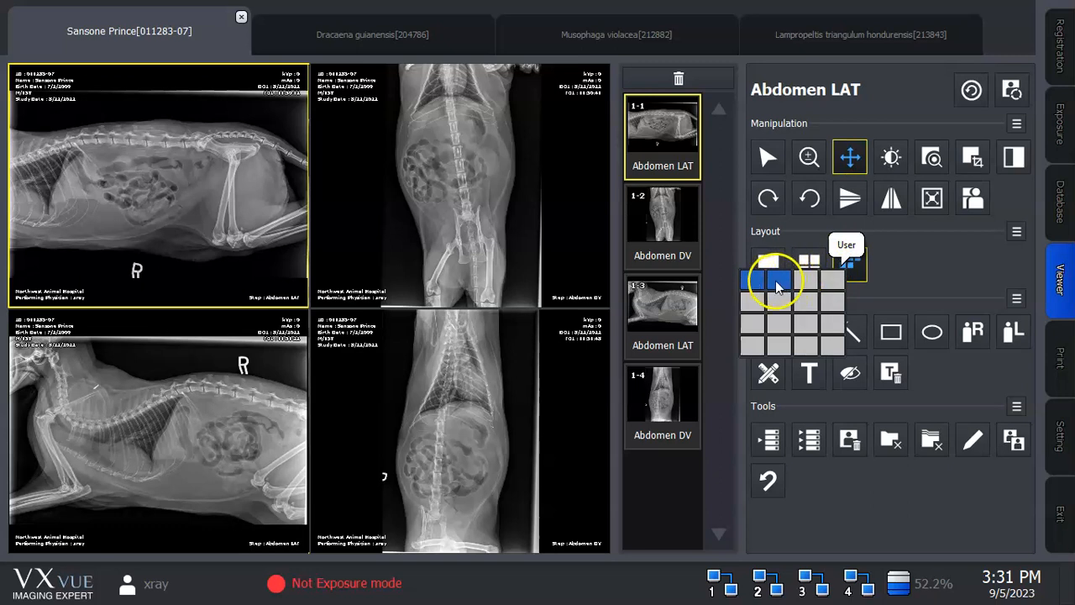
pyautogui.click(813, 310)
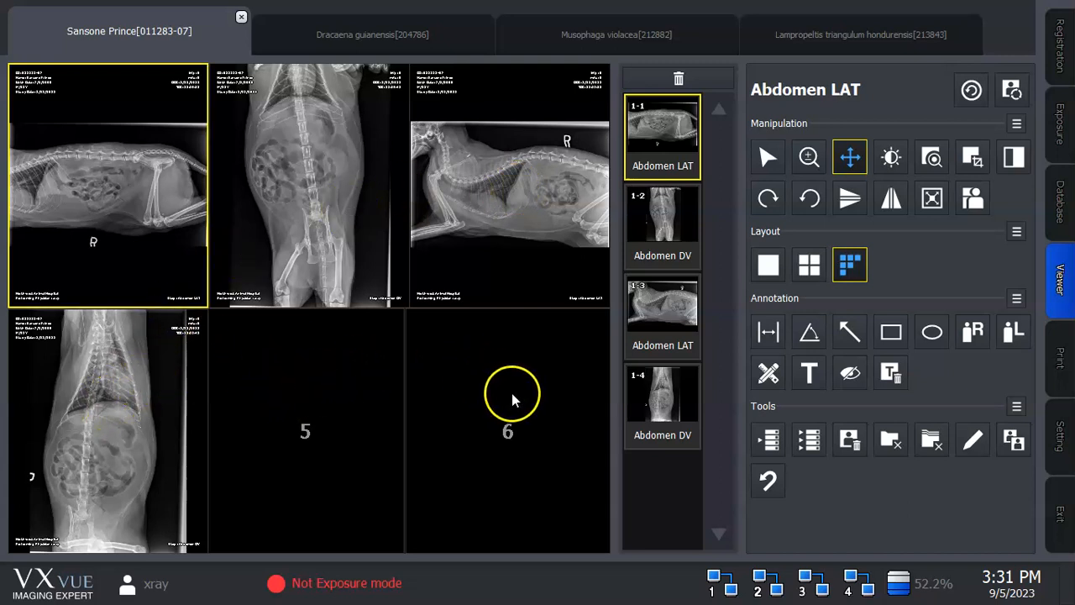
# Step: Display the images in a custom layout of four columns by three rows, and go back through 2x2 to the 1x1 layout
pyautogui.click(850, 265)
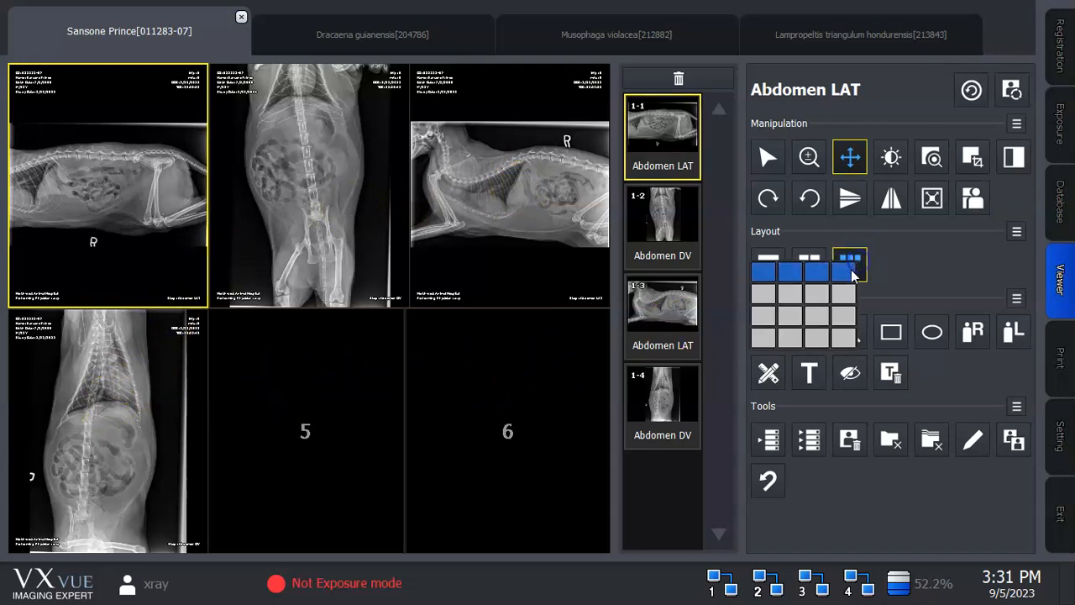
pyautogui.click(837, 312)
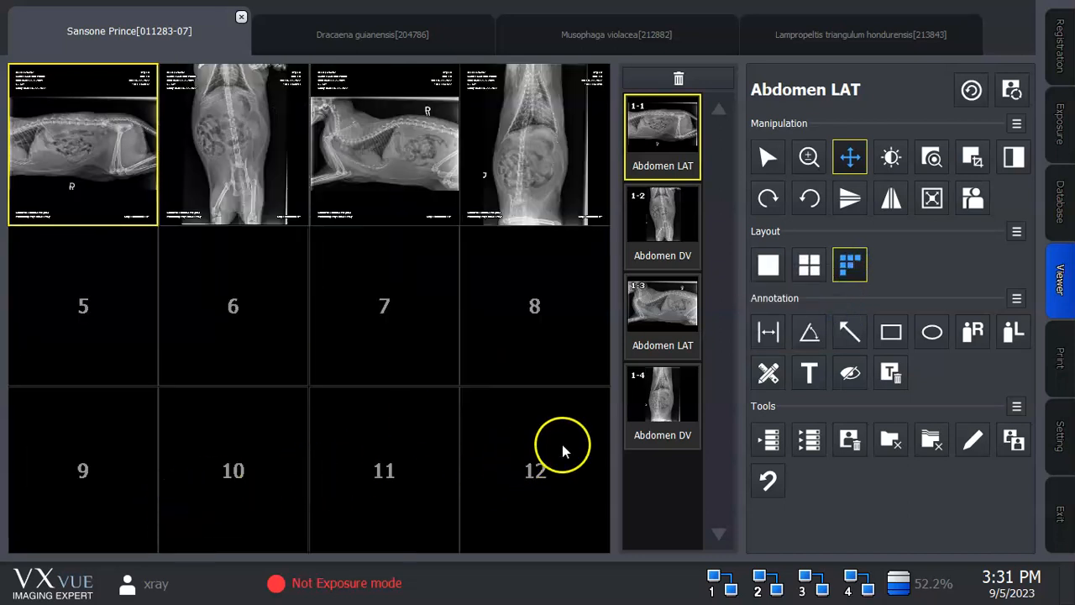
pyautogui.click(810, 267)
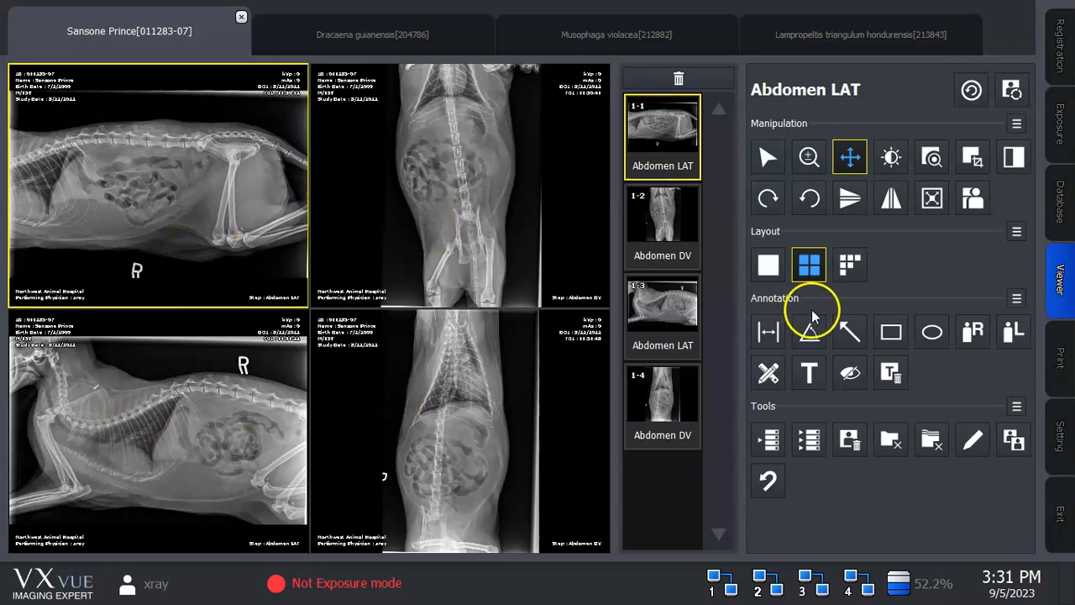
pyautogui.click(769, 267)
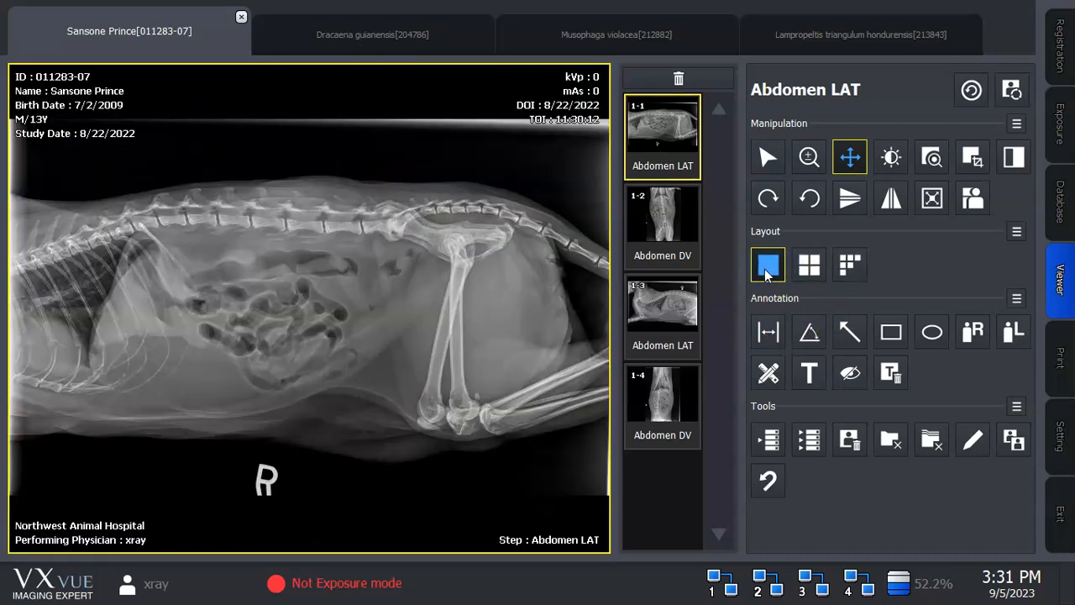
# Step: Draw a distance measurement about 127 mm long diagonally across the hind legs in the Abdomen LAT image
pyautogui.click(767, 334)
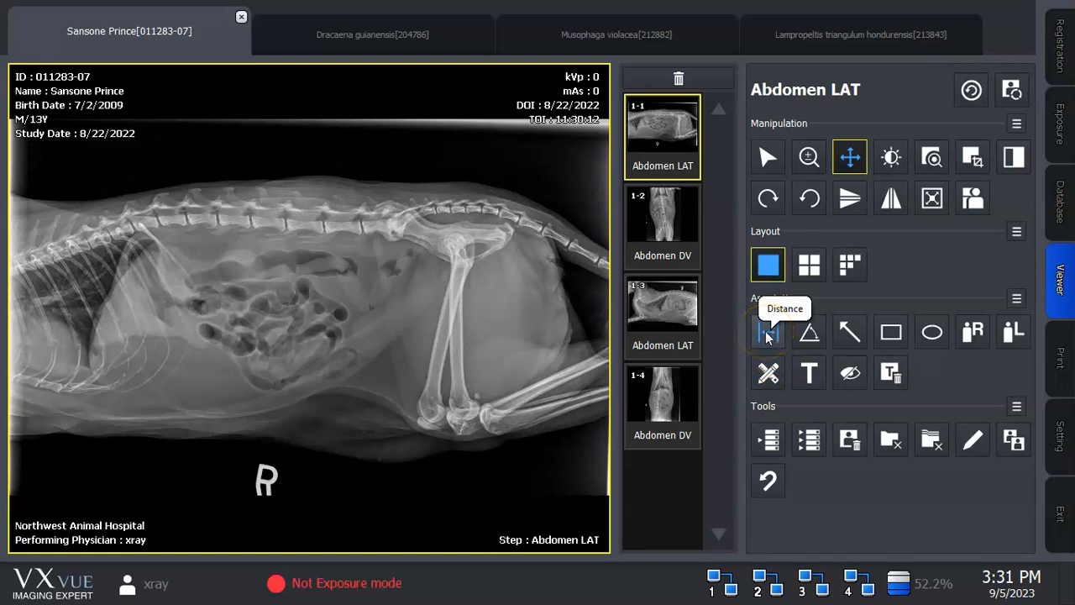
pyautogui.moveTo(558, 296)
pyautogui.mouseDown()
pyautogui.moveTo(480, 309)
pyautogui.moveTo(387, 348)
pyautogui.mouseUp()
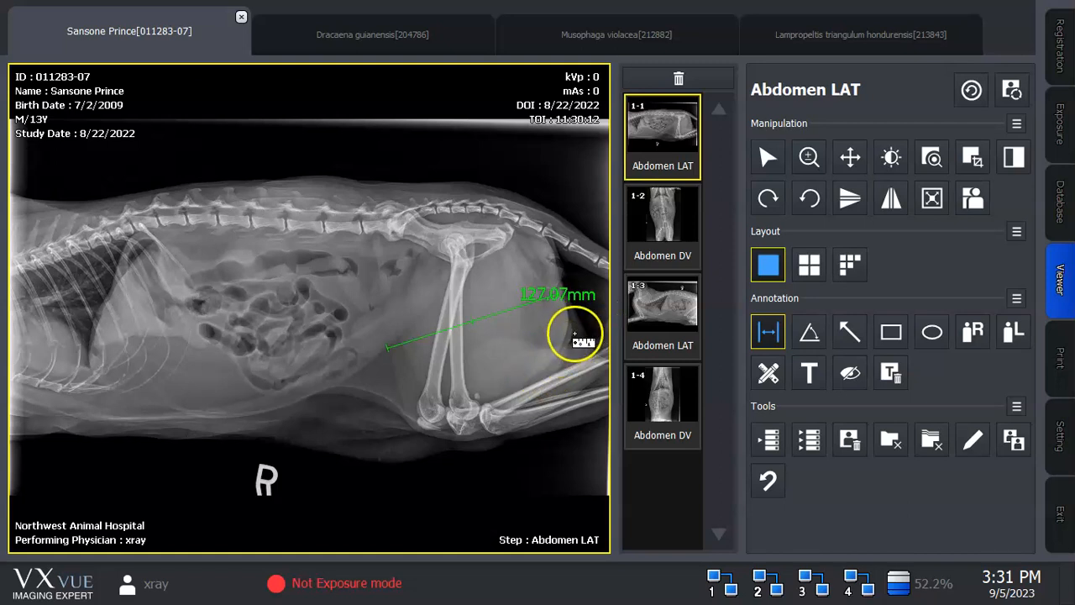
pyautogui.click(770, 159)
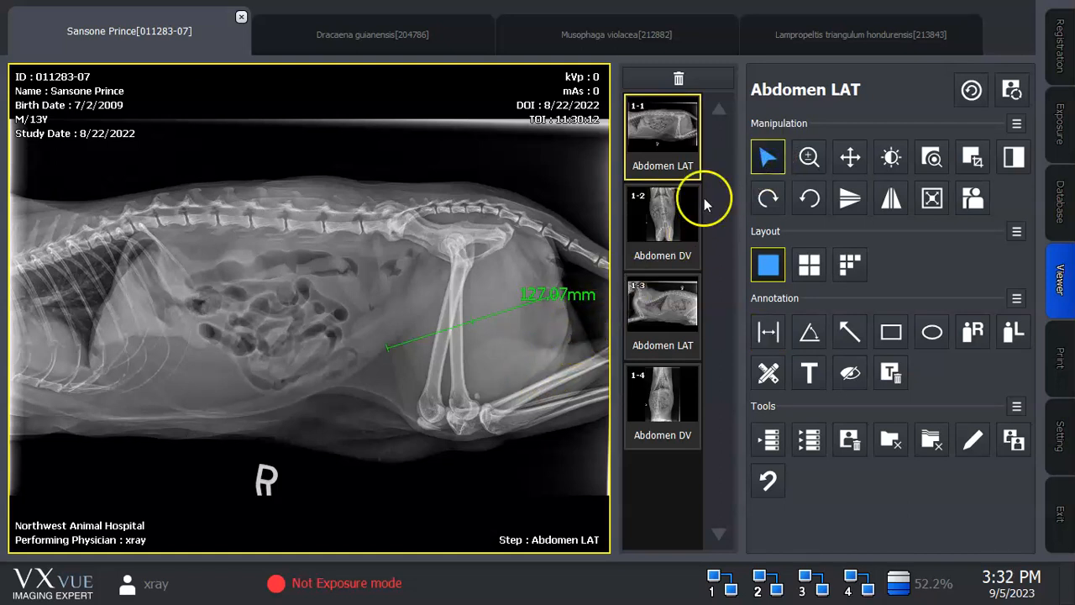
# Step: Move the distance value's label below the knees and shift the measurement line slightly
pyautogui.click(550, 290)
pyautogui.moveTo(564, 290); pyautogui.dragTo(601, 308)
pyautogui.moveTo(527, 316); pyautogui.dragTo(499, 468)
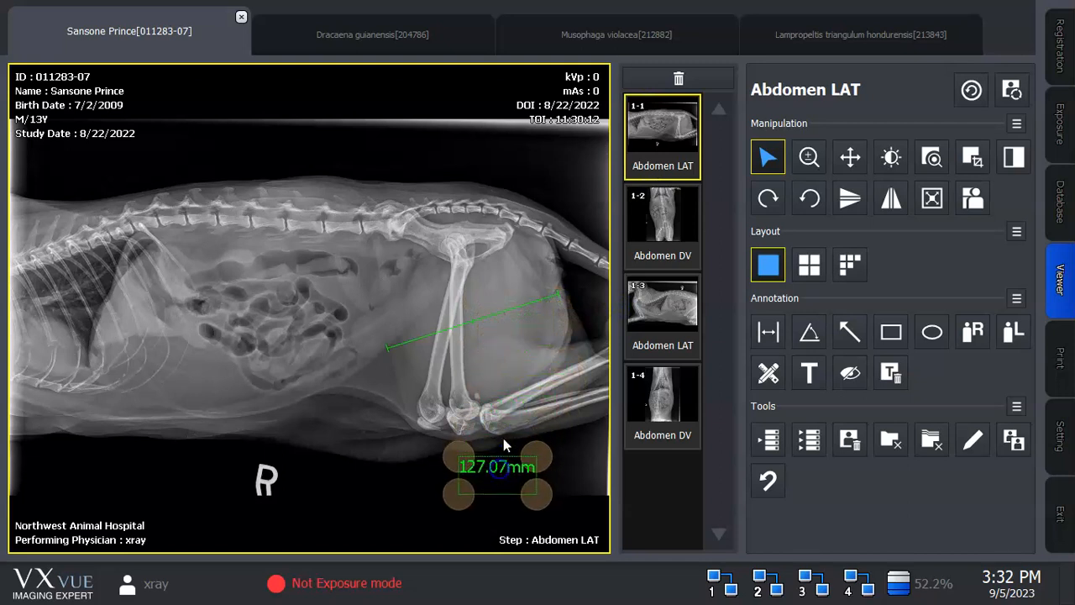
pyautogui.moveTo(450, 329); pyautogui.dragTo(456, 334)
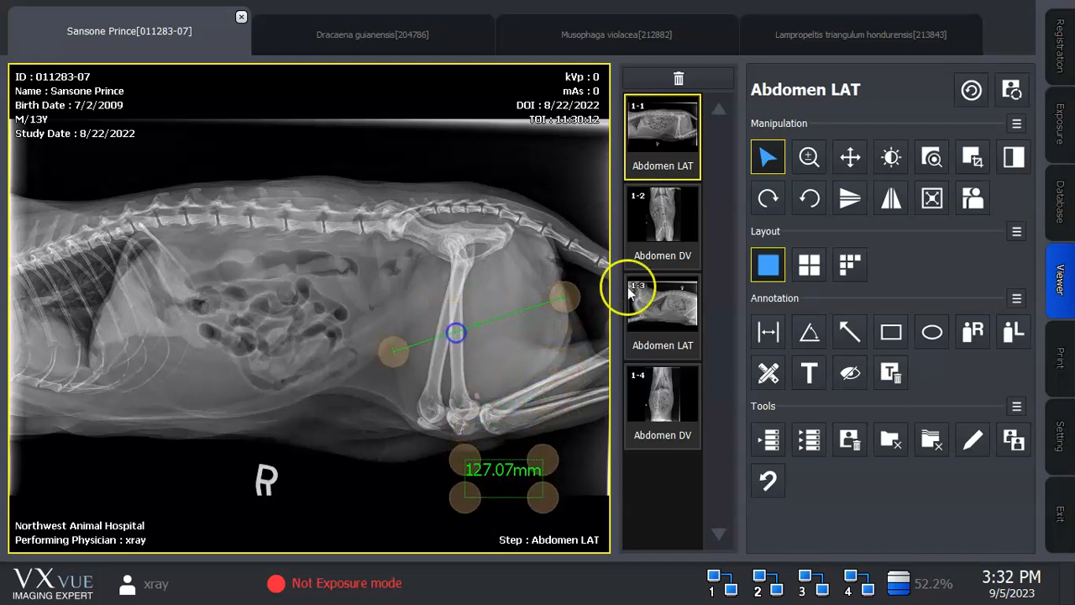
# Step: Move both endpoints of the distance line so it runs about 130 mm along the femur from hip to knee
pyautogui.moveTo(565, 295); pyautogui.dragTo(446, 238)
pyautogui.click(396, 351)
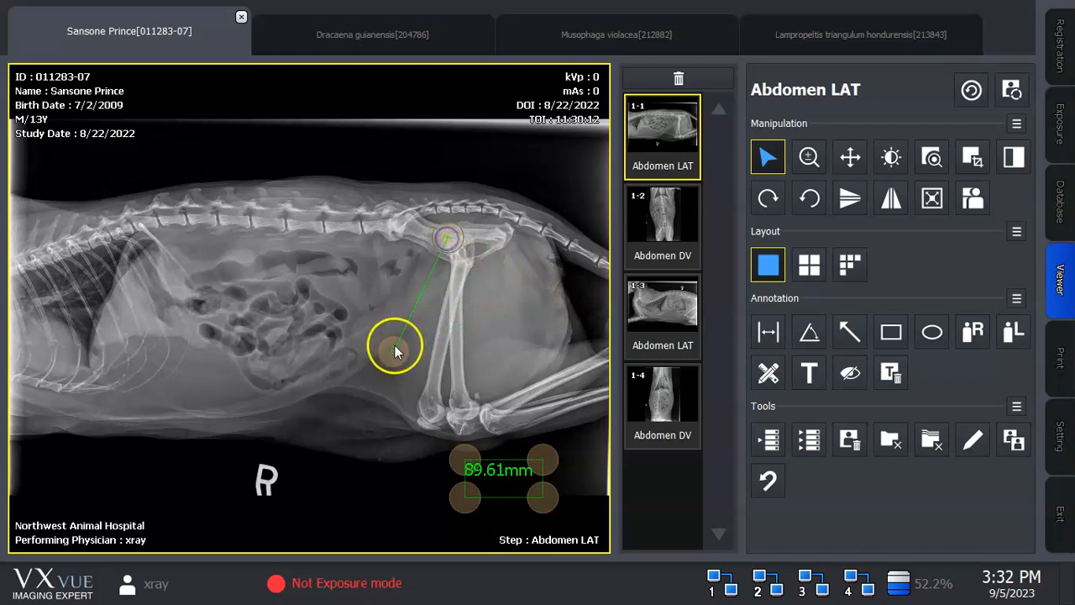
pyautogui.moveTo(393, 351); pyautogui.dragTo(432, 417)
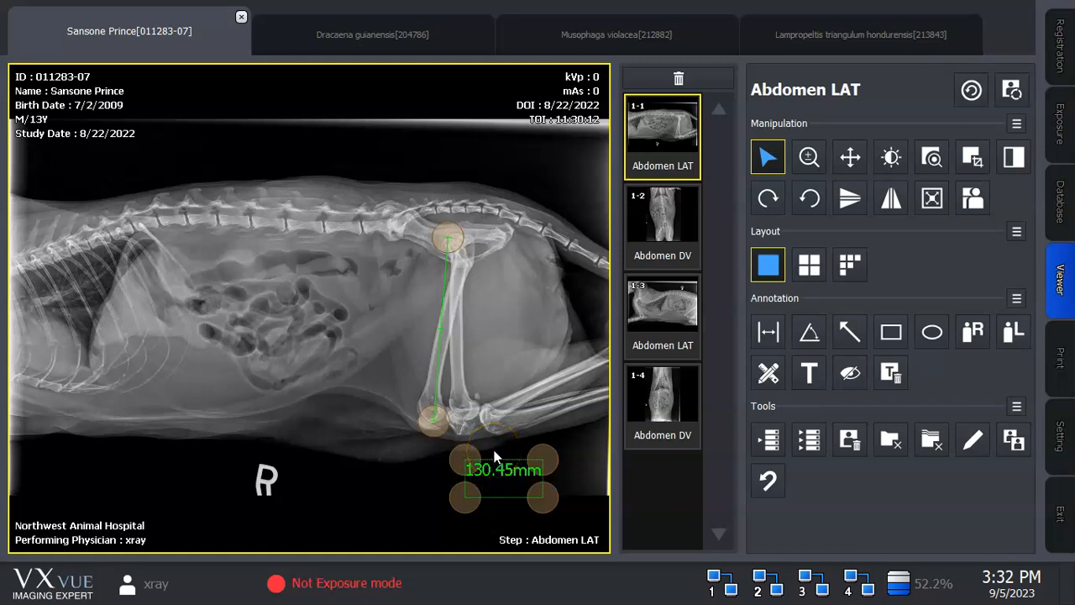
# Step: Delete the distance annotation from the Abdomen LAT image
pyautogui.click(887, 368)
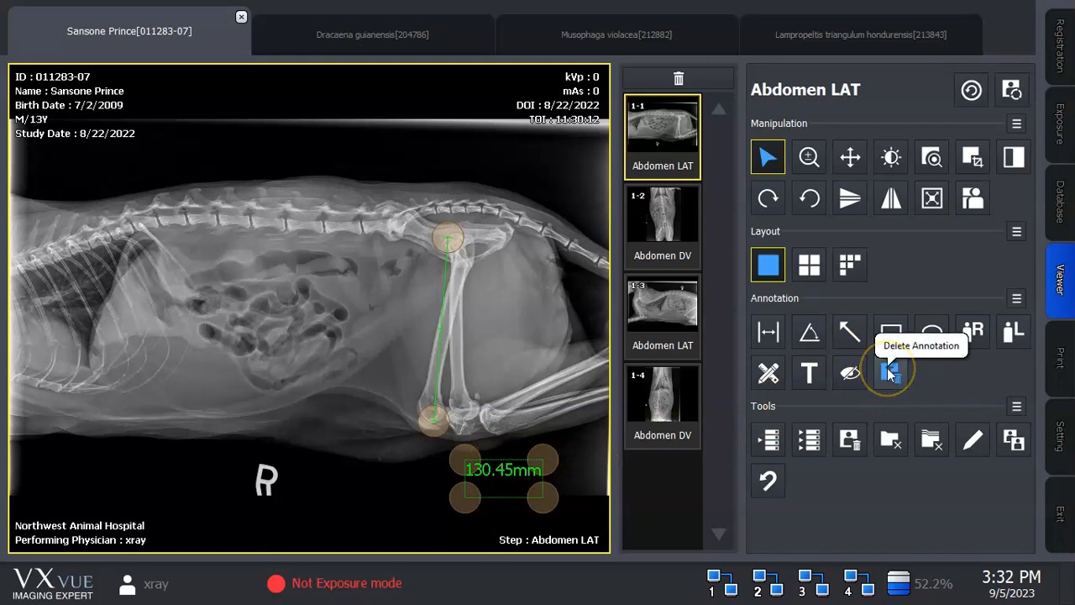
pyautogui.click(888, 374)
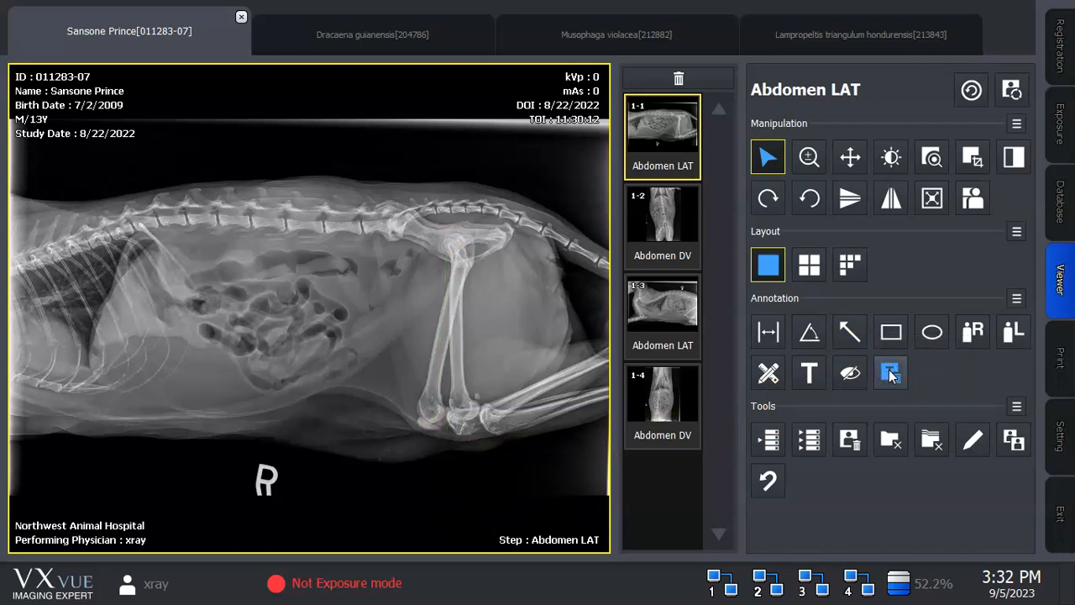
# Step: Draw two angle measurements of about 30° and 84° and a diagonal arrow around the rump in the Abdomen LAT image
pyautogui.click(811, 335)
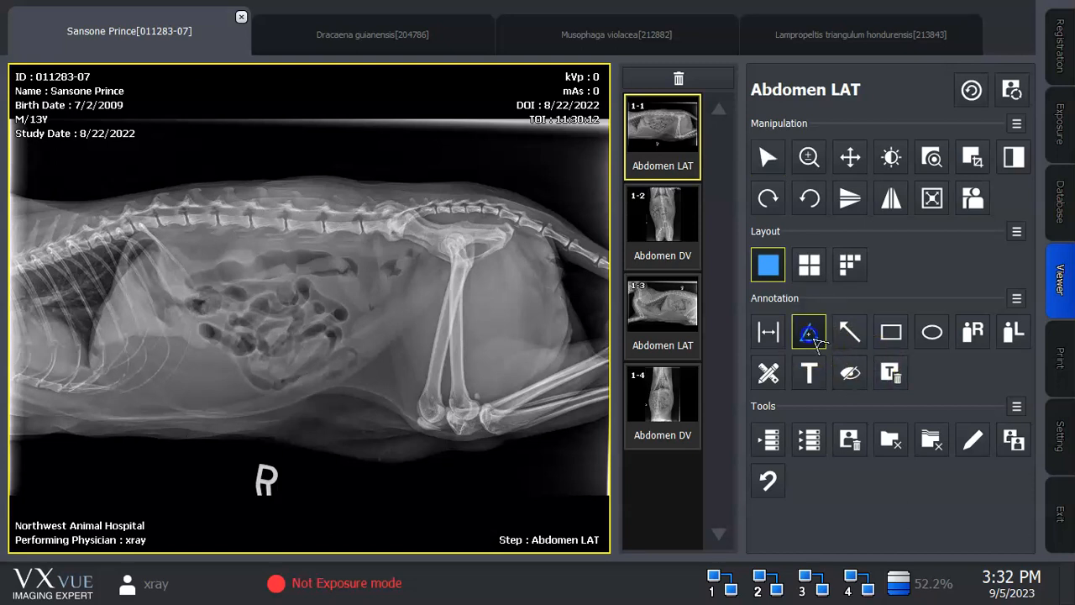
pyautogui.click(546, 259)
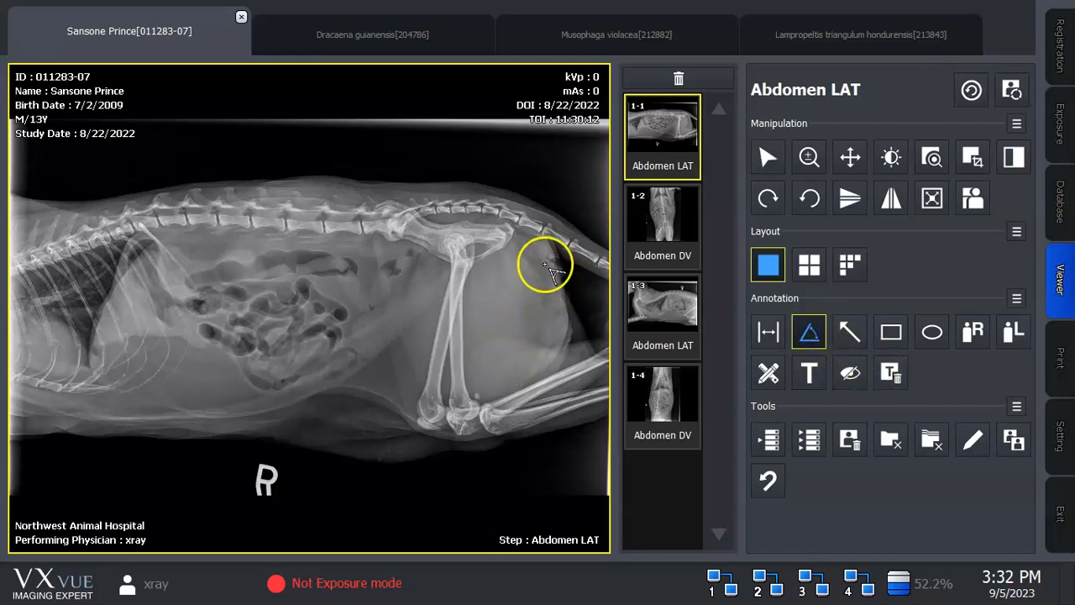
pyautogui.click(426, 327)
pyautogui.click(522, 368)
pyautogui.click(473, 338)
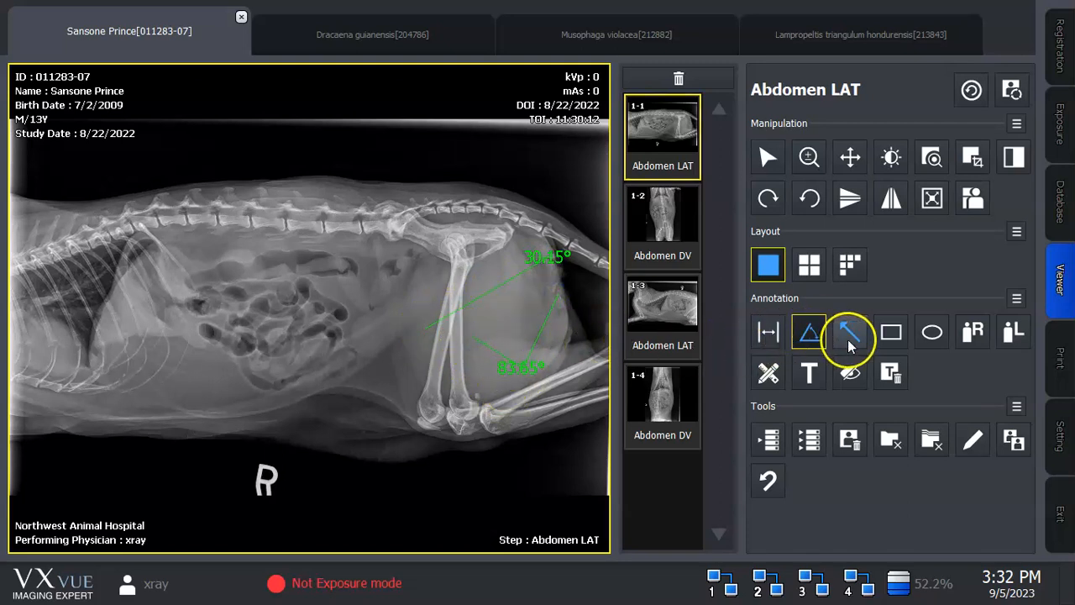
pyautogui.click(849, 334)
pyautogui.click(508, 322)
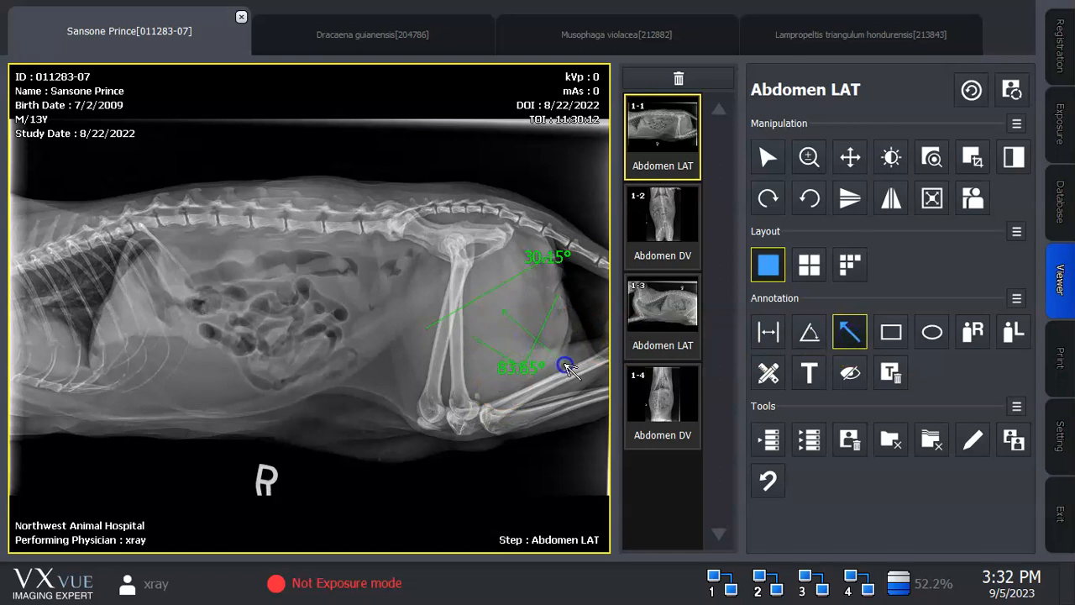
# Step: Draw a rectangle over the rear abdomen in front of the femurs and a flat ellipse along the lower belly
pyautogui.click(896, 333)
pyautogui.click(310, 255)
pyautogui.click(402, 320)
pyautogui.moveTo(402, 320)
pyautogui.mouseDown()
pyautogui.moveTo(402, 334)
pyautogui.moveTo(420, 339)
pyautogui.mouseUp()
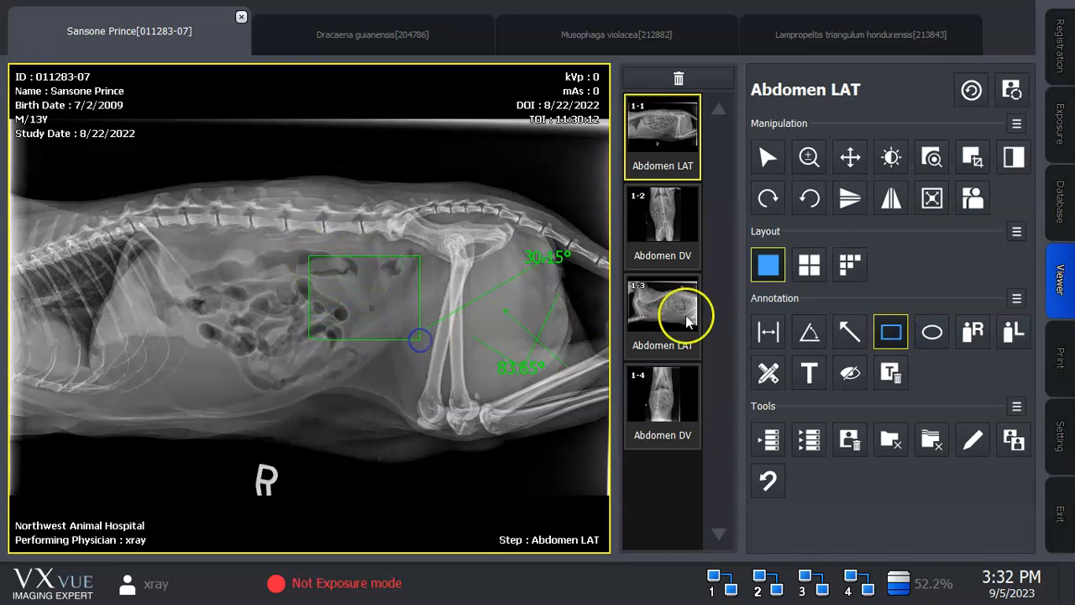
pyautogui.click(932, 333)
pyautogui.moveTo(206, 351); pyautogui.dragTo(295, 386)
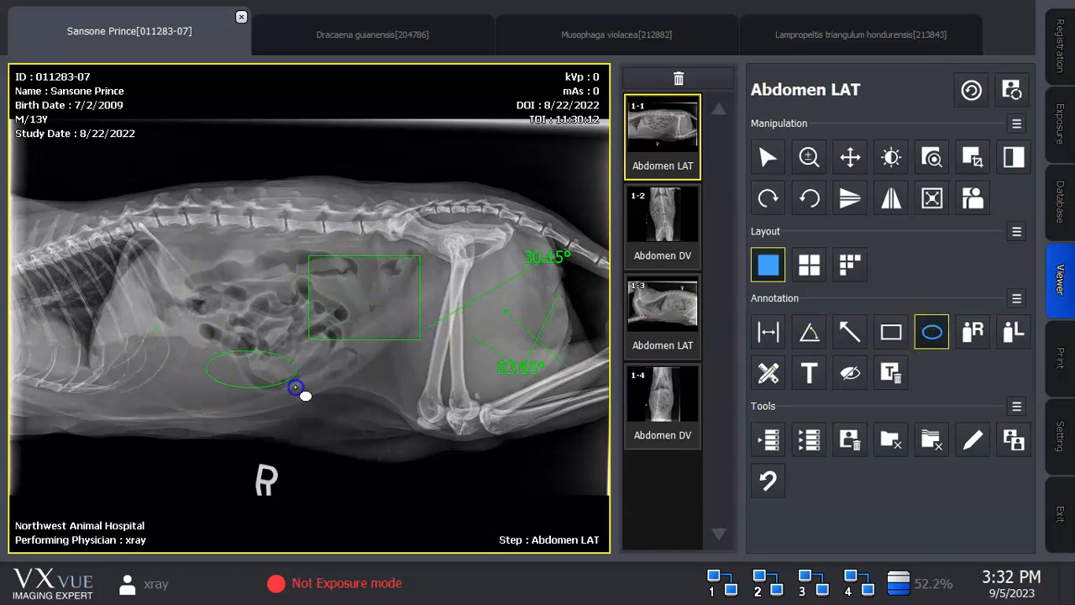
# Step: Place the R side marker on the Abdomen LAT image and switch it to the L marker
pyautogui.click(972, 332)
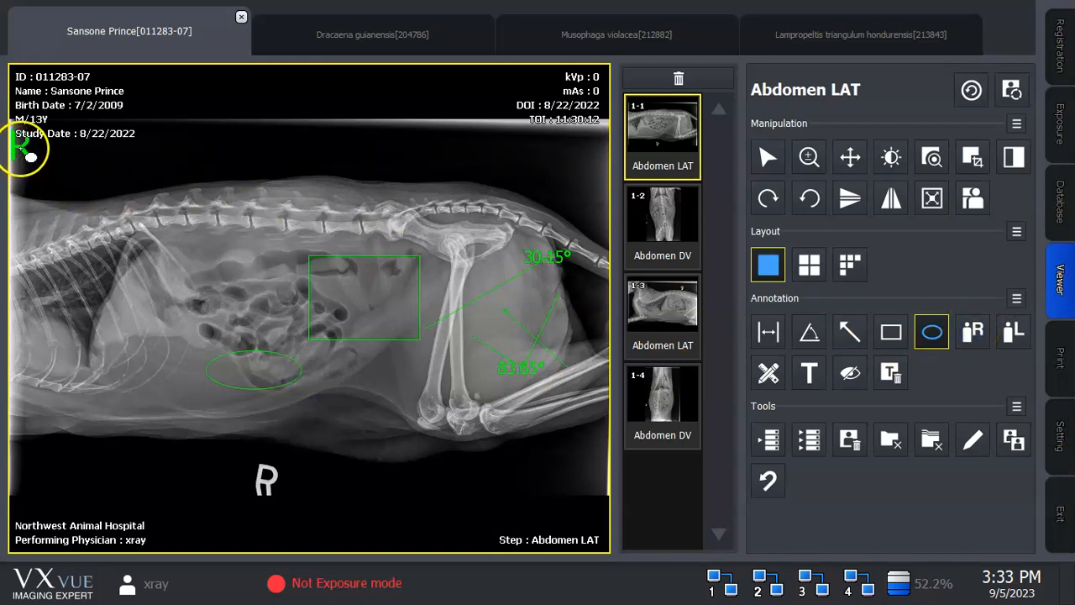
pyautogui.click(1012, 333)
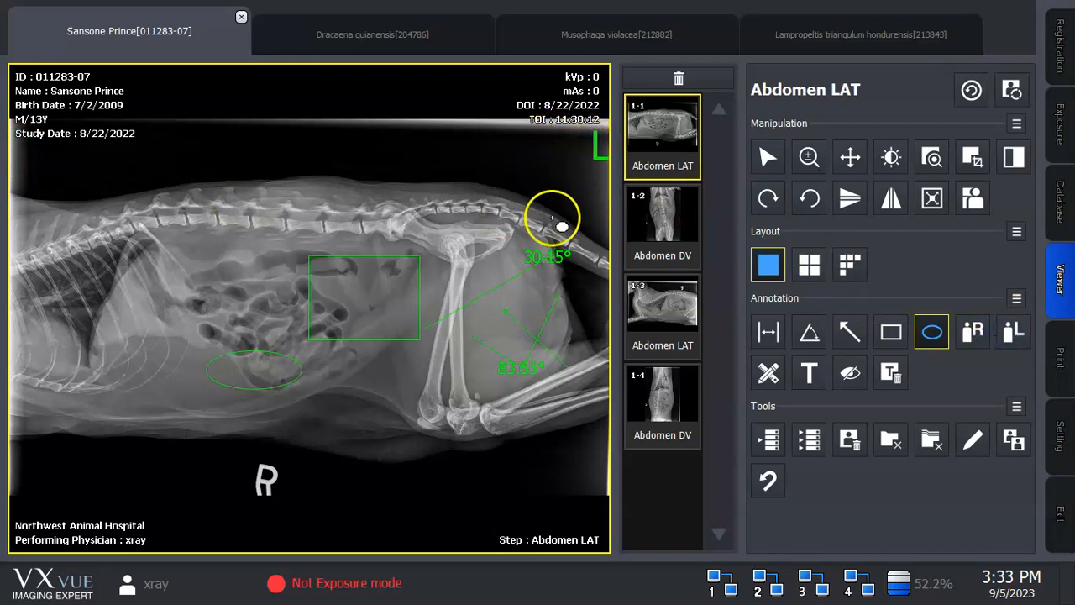
# Step: Select the angle, arrow, rectangle and ellipse annotations together and delete them
pyautogui.click(766, 158)
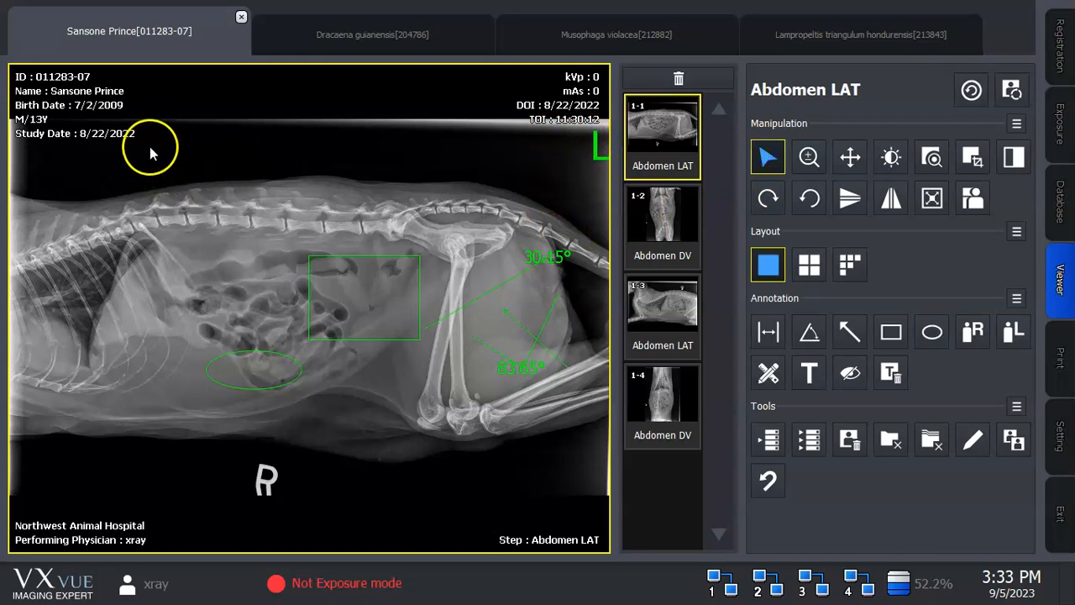
pyautogui.moveTo(141, 125)
pyautogui.mouseDown()
pyautogui.moveTo(436, 137)
pyautogui.moveTo(585, 167)
pyautogui.moveTo(592, 432)
pyautogui.mouseUp()
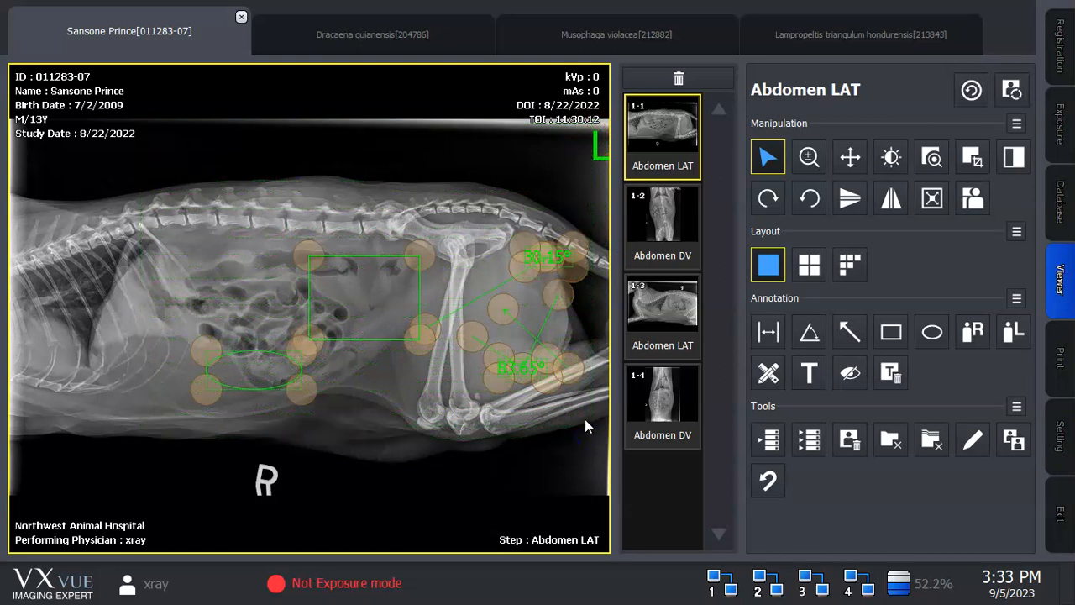
pyautogui.press('Delete')
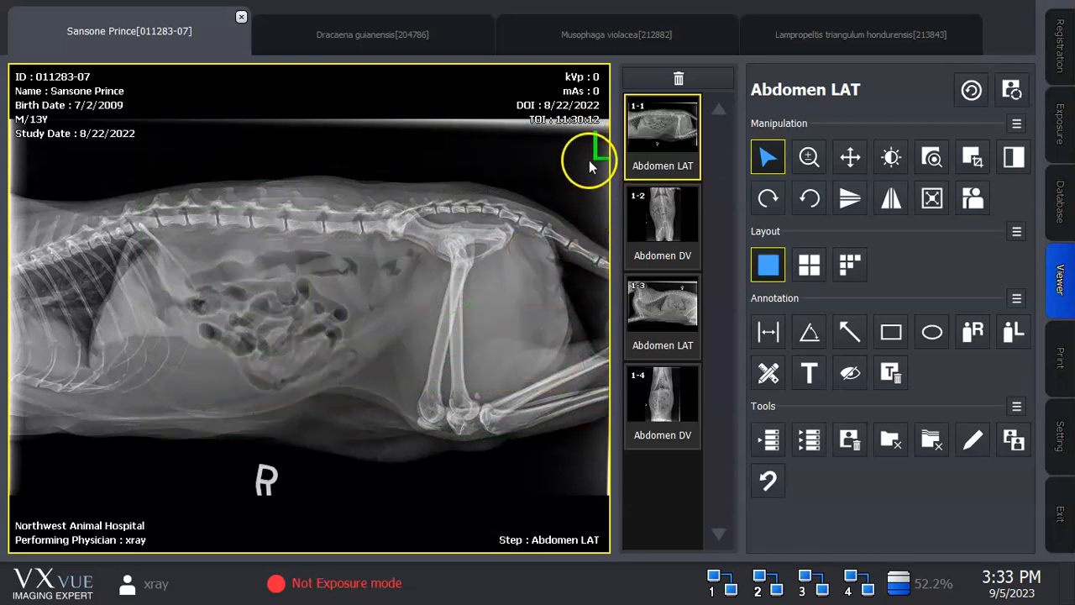
# Step: Move the L marker onto the base of the tail and delete it
pyautogui.moveTo(596, 155)
pyautogui.mouseDown()
pyautogui.moveTo(582, 168)
pyautogui.moveTo(571, 159)
pyautogui.moveTo(573, 190)
pyautogui.moveTo(538, 237)
pyautogui.mouseUp()
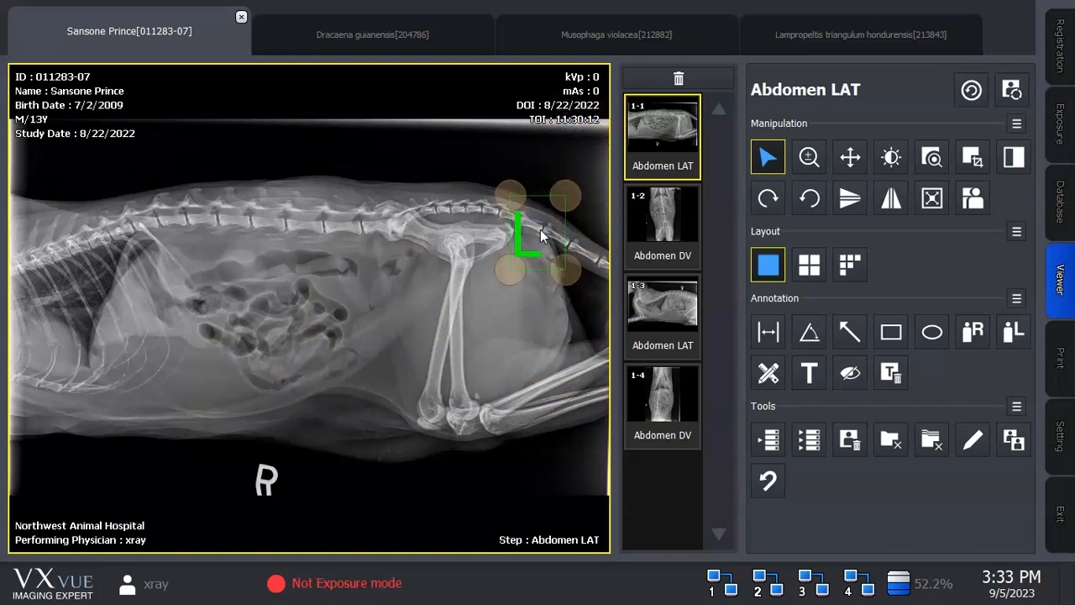
pyautogui.press('Delete')
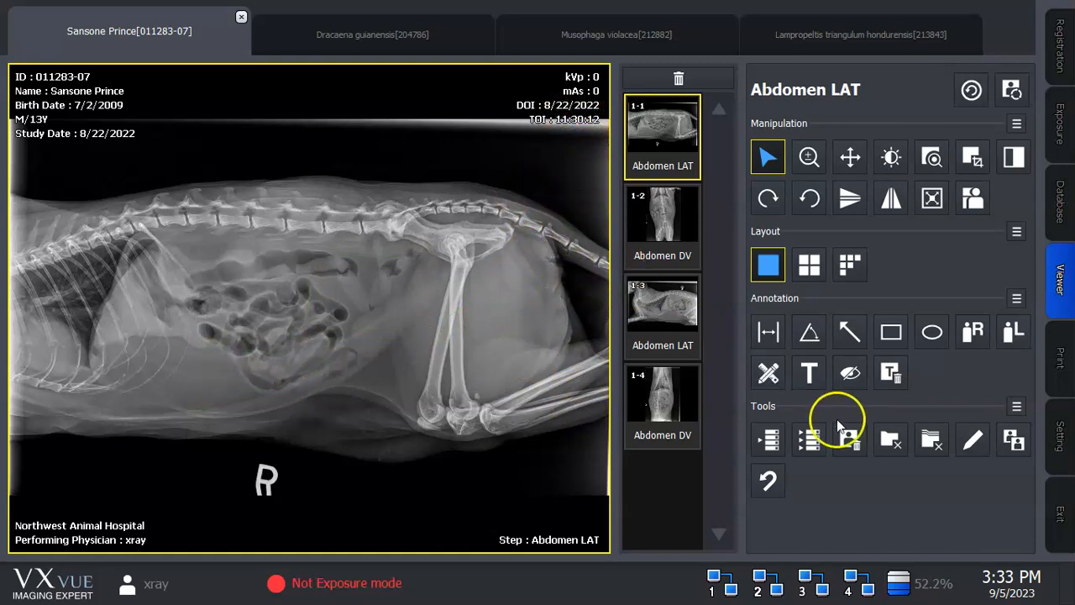
# Step: Browse the predefined annotation texts through Position, Projection, Measure and Time, and place the text 12 HOUR above the spine
pyautogui.click(814, 370)
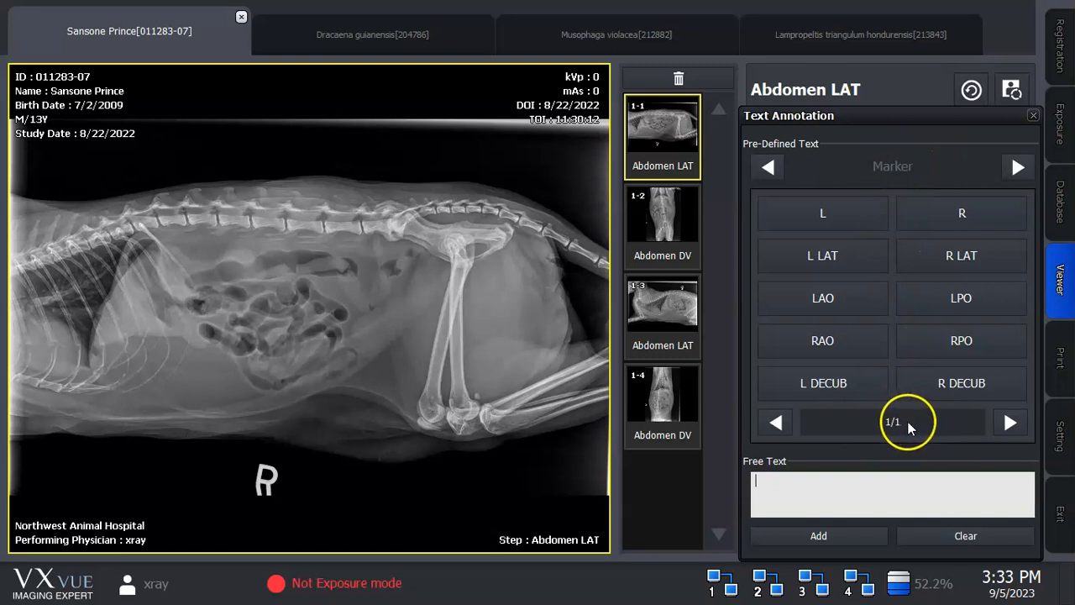
pyautogui.click(1018, 168)
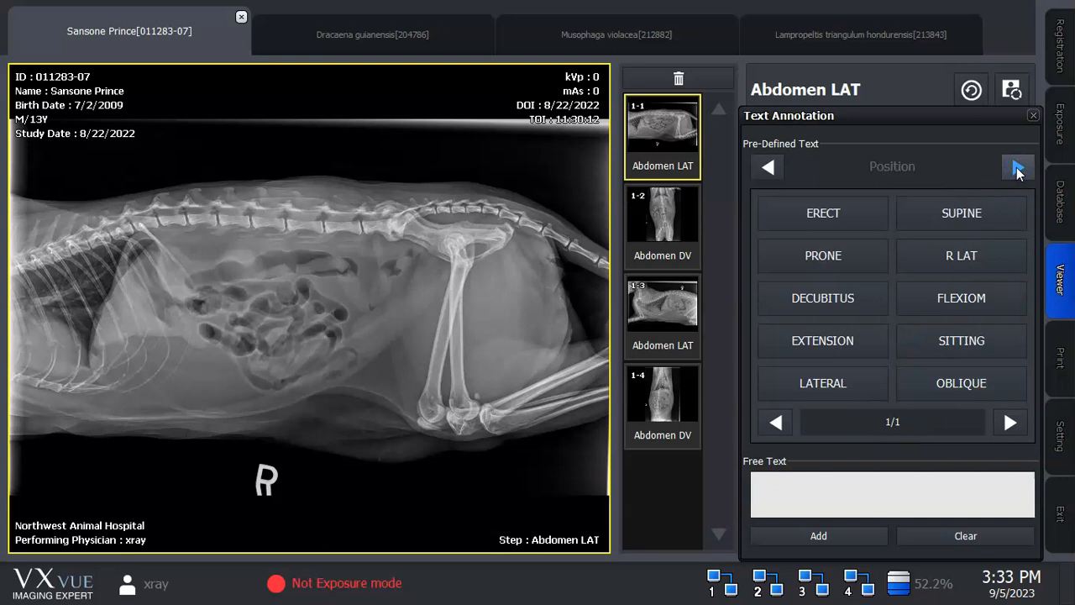
pyautogui.click(1017, 168)
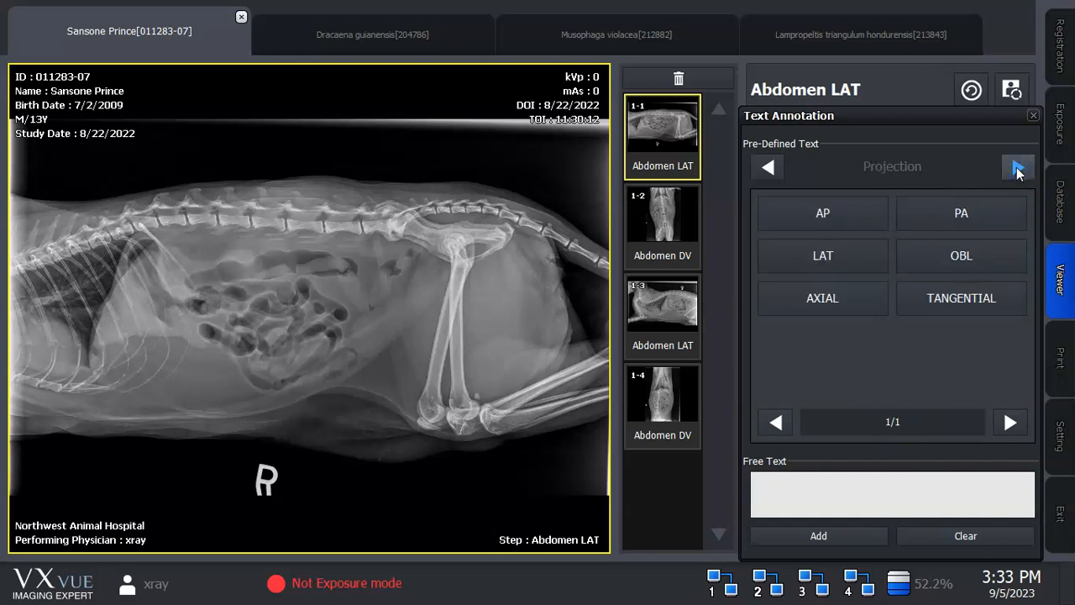
pyautogui.click(1017, 168)
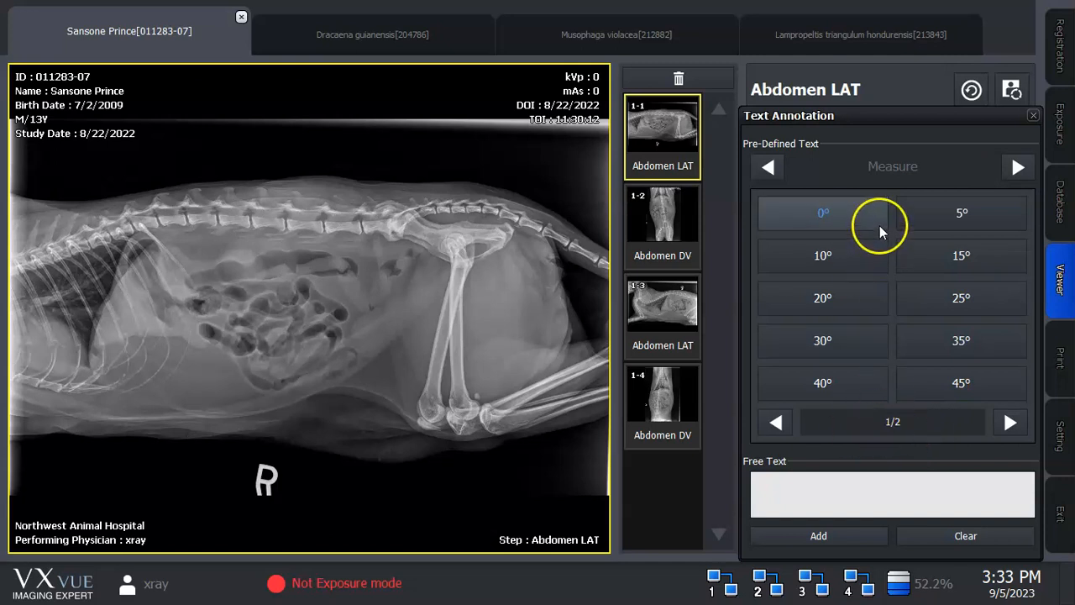
pyautogui.click(1010, 422)
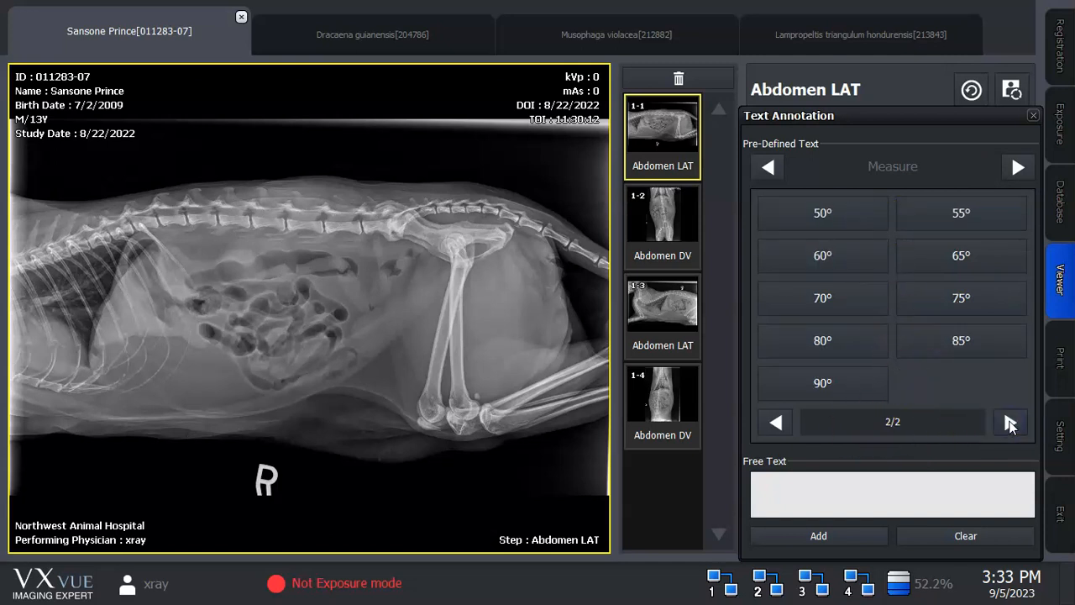
pyautogui.click(1018, 167)
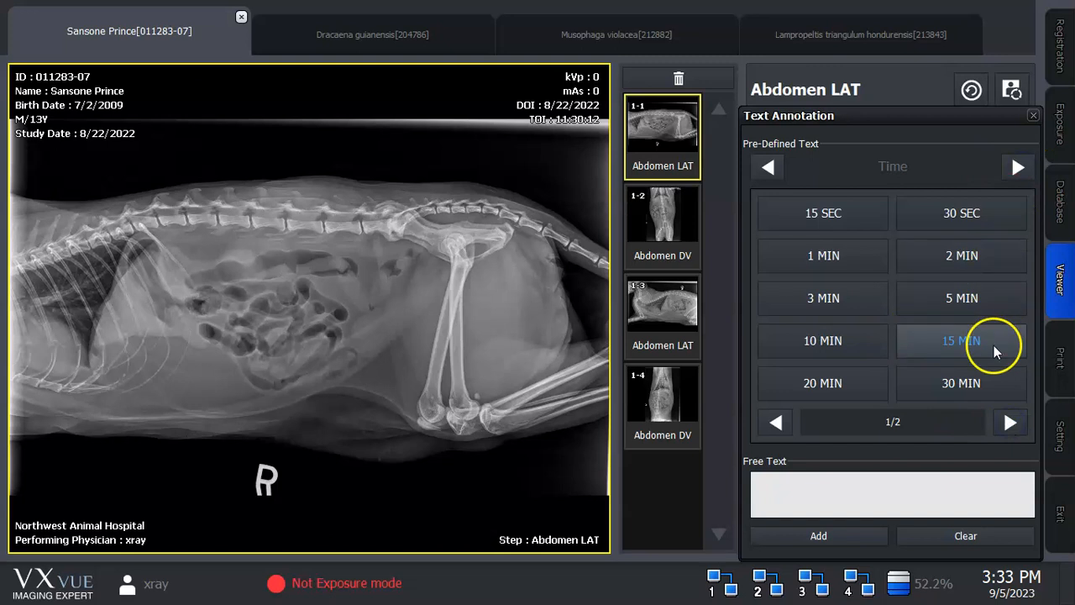
pyautogui.click(1010, 423)
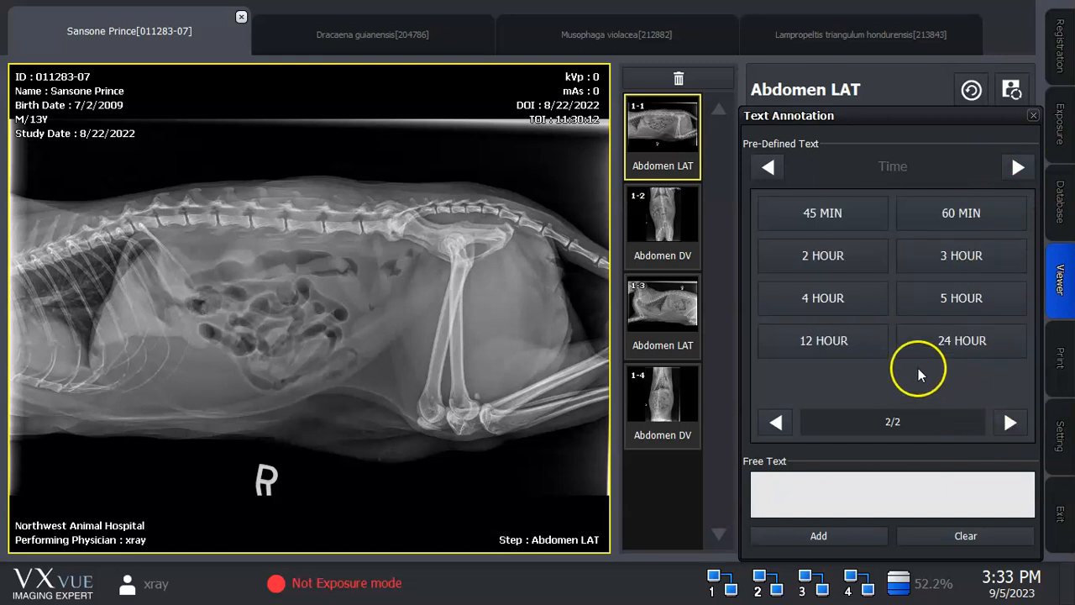
pyautogui.click(830, 340)
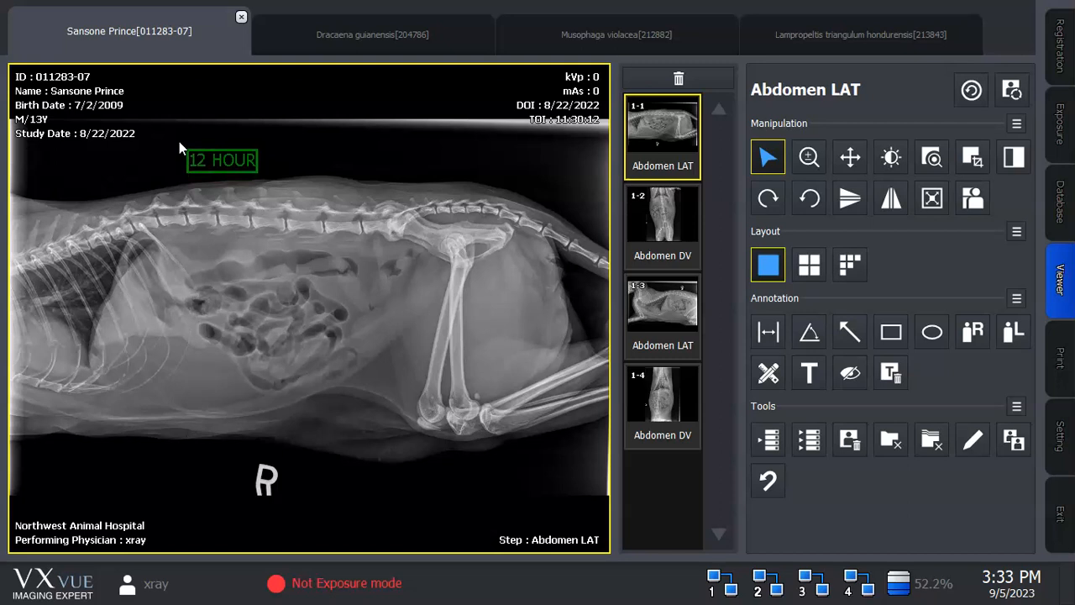
pyautogui.click(178, 143)
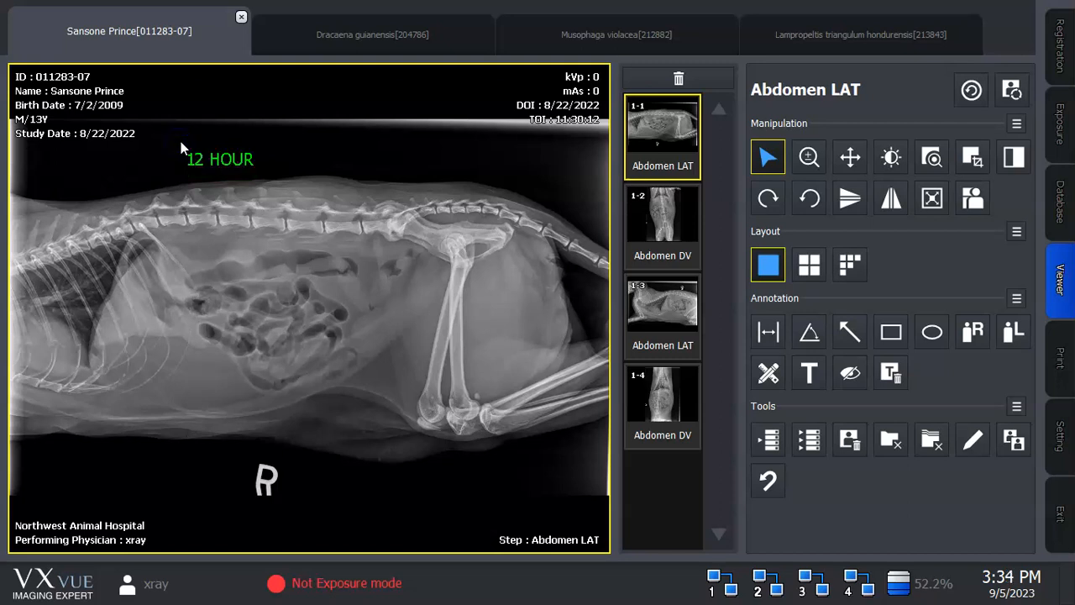
# Step: Enlarge the 12 HOUR text and move it below the abdomen, beside the R marker in the image
pyautogui.click(232, 161)
pyautogui.moveTo(263, 180); pyautogui.dragTo(333, 209)
pyautogui.moveTo(252, 168)
pyautogui.mouseDown()
pyautogui.moveTo(350, 256)
pyautogui.moveTo(392, 413)
pyautogui.moveTo(383, 462)
pyautogui.moveTo(189, 469)
pyautogui.mouseUp()
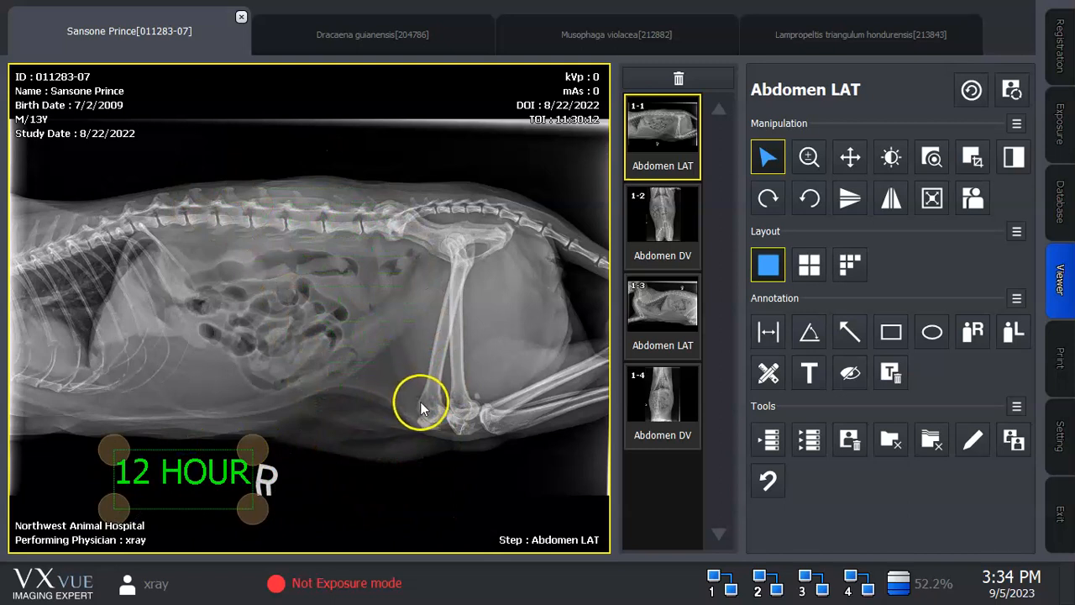
# Step: Delete the 12 HOUR text annotation from the Abdomen LAT image
pyautogui.press('Delete')
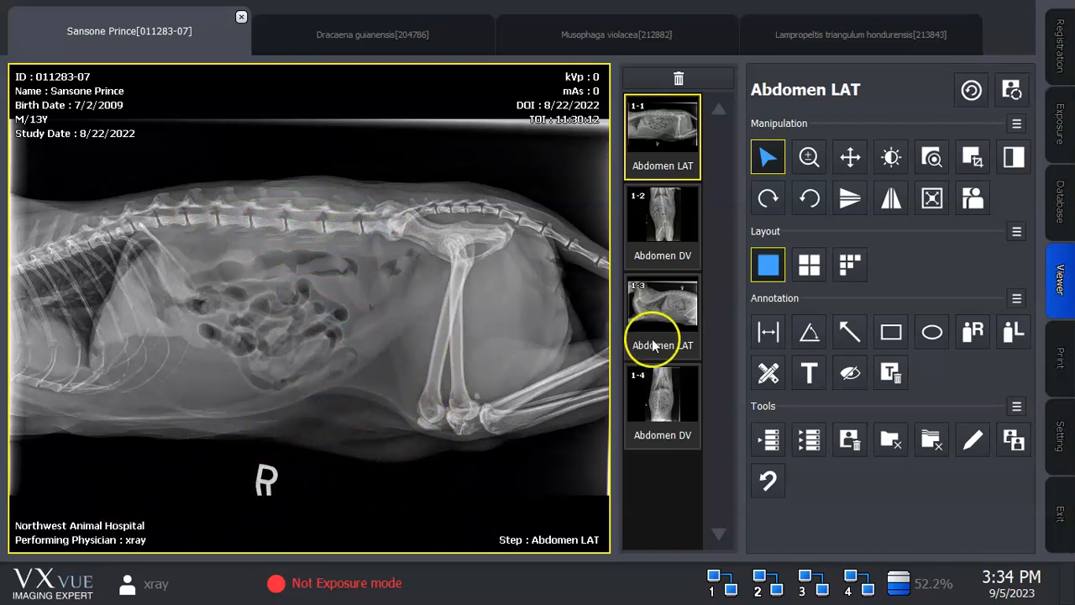
# Step: Draw a diagonal arrow across the femurs, and hide and show the annotations again
pyautogui.click(851, 330)
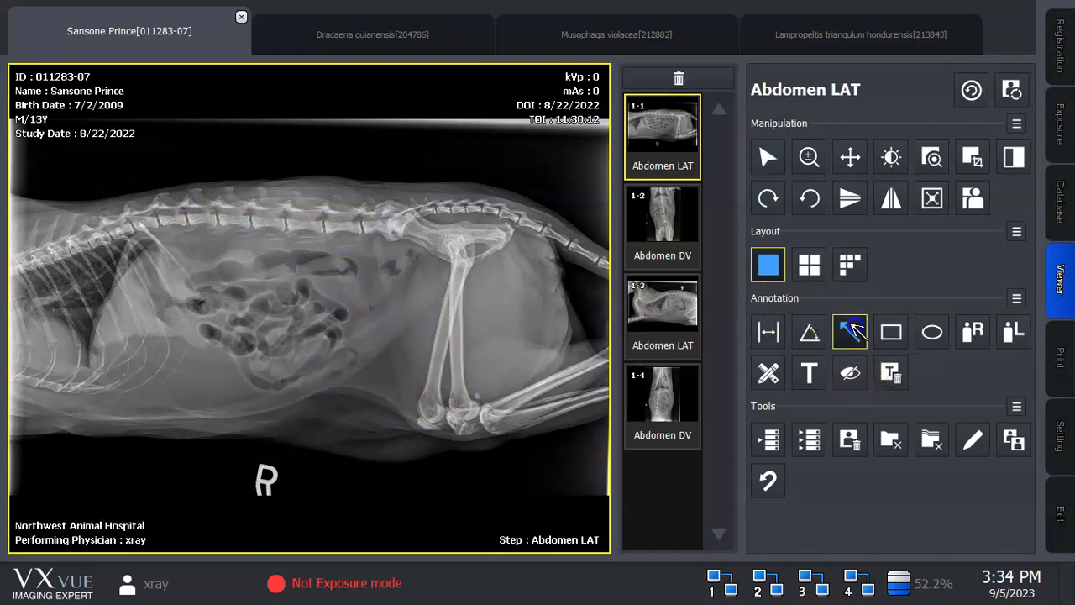
pyautogui.moveTo(399, 304); pyautogui.dragTo(496, 376)
pyautogui.click(850, 378)
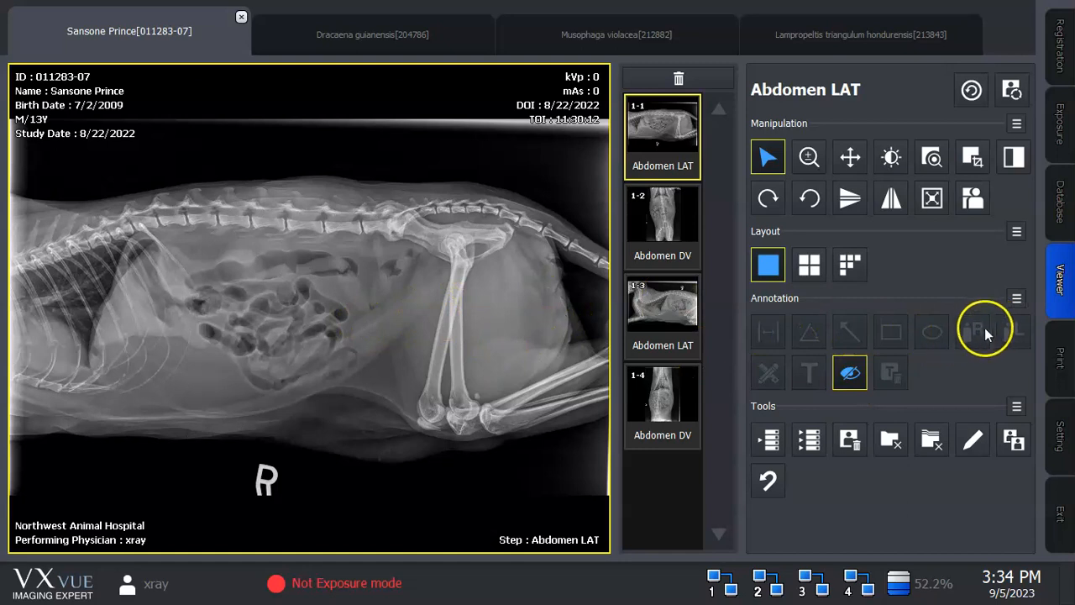
pyautogui.click(851, 372)
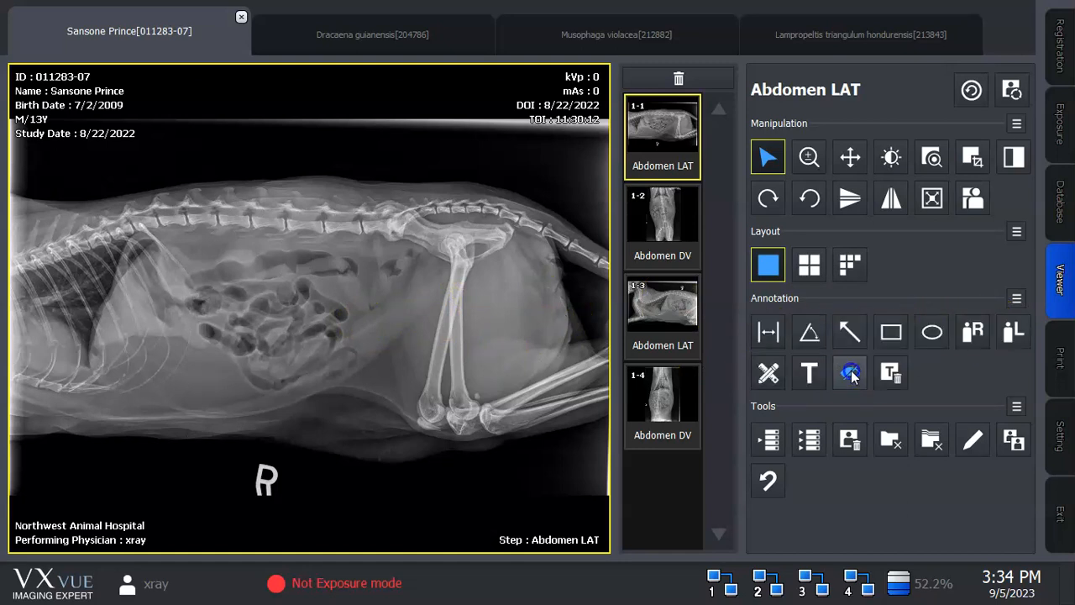
# Step: Delete the arrow annotation across the femurs
pyautogui.click(473, 365)
pyautogui.press('Delete')
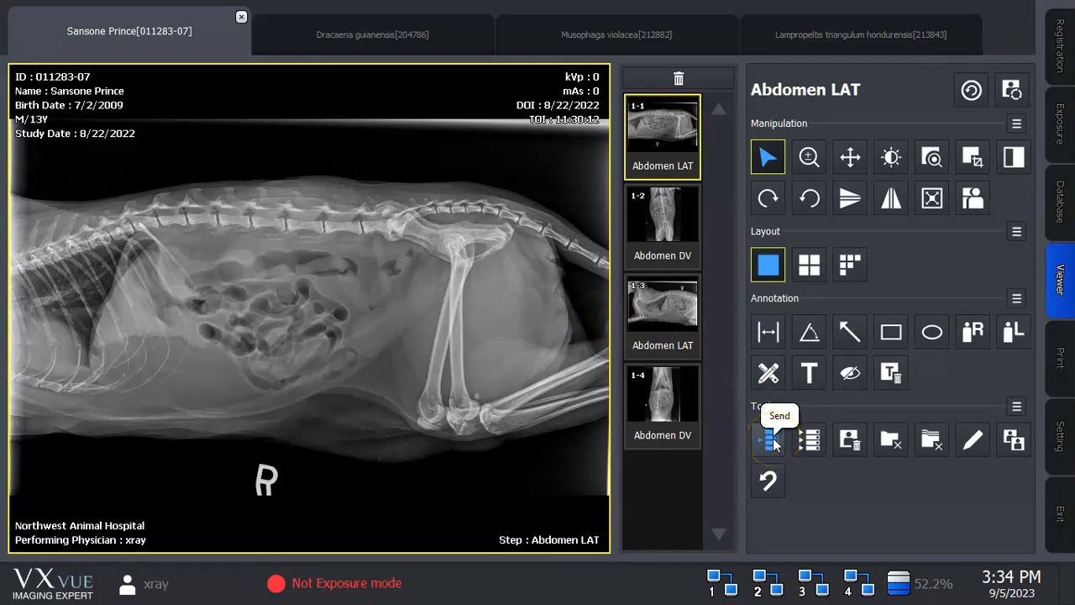
# Step: View the PACS, Rad Svc 1 and Rad Svc 2 destinations for Multi Send, and close the dialog
pyautogui.click(808, 440)
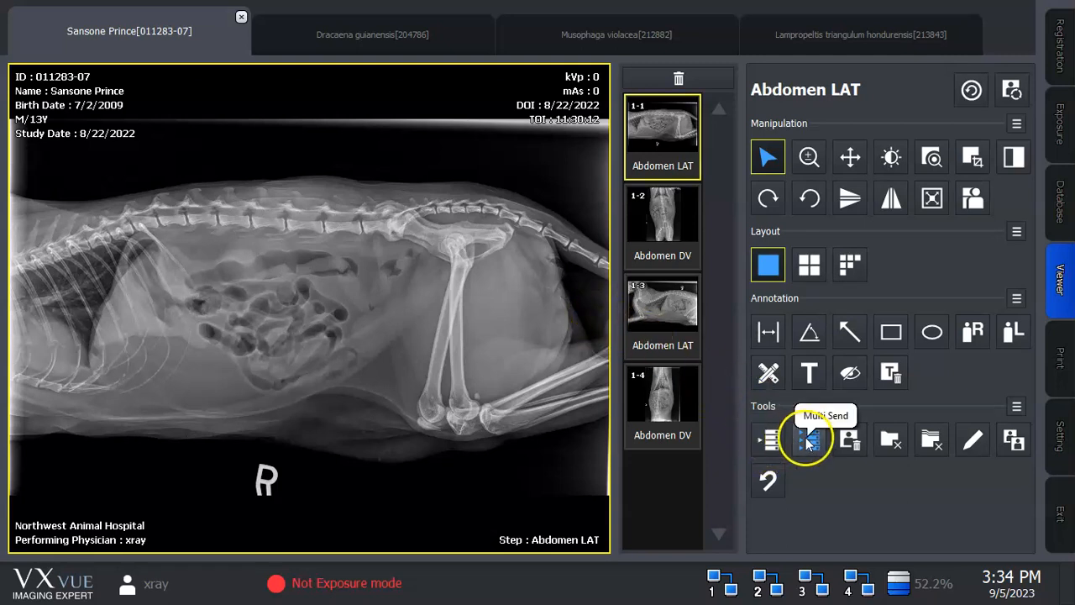
pyautogui.click(807, 438)
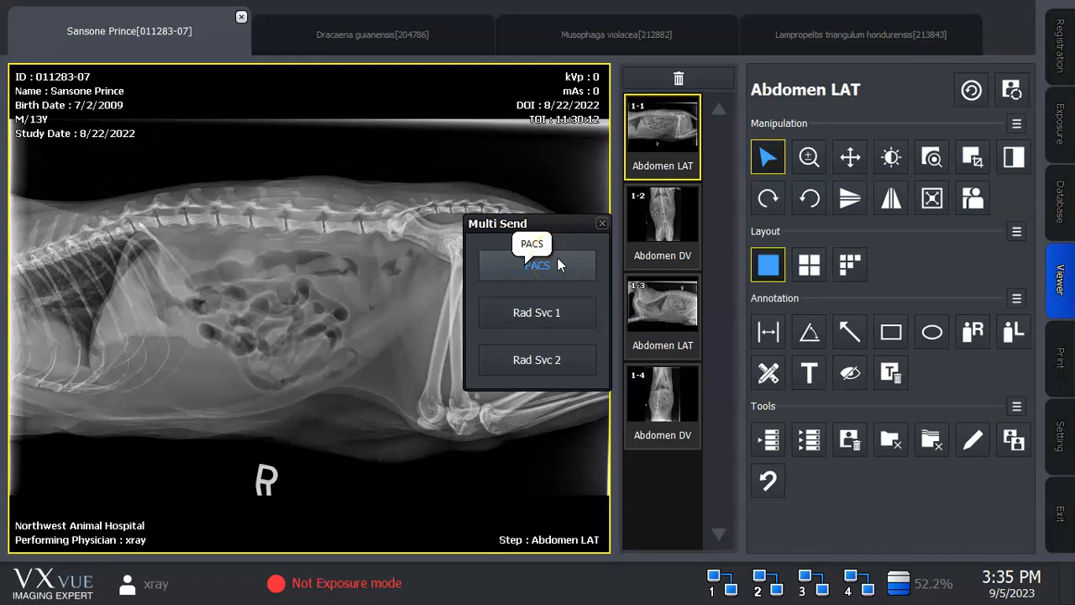
pyautogui.click(542, 264)
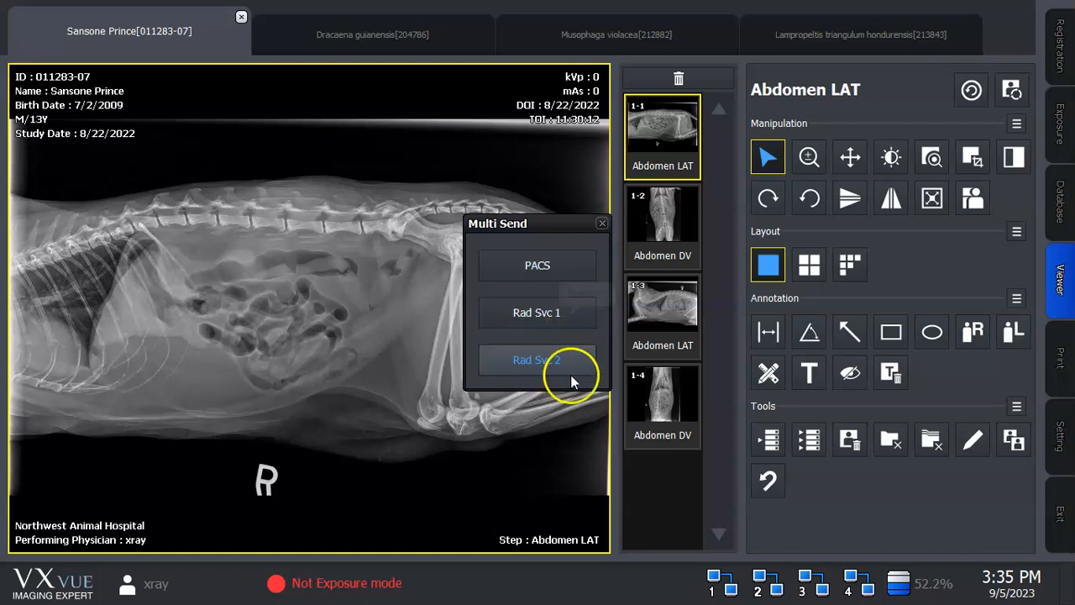
pyautogui.click(602, 223)
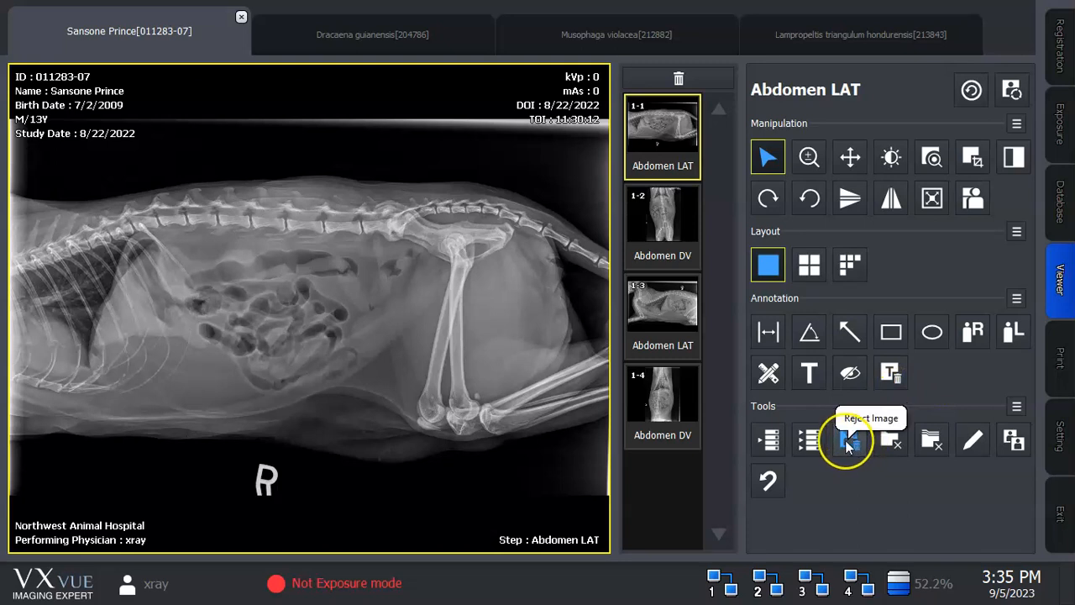
# Step: Reject the first Abdomen LAT image (1-1) and restore it to the study
pyautogui.click(677, 78)
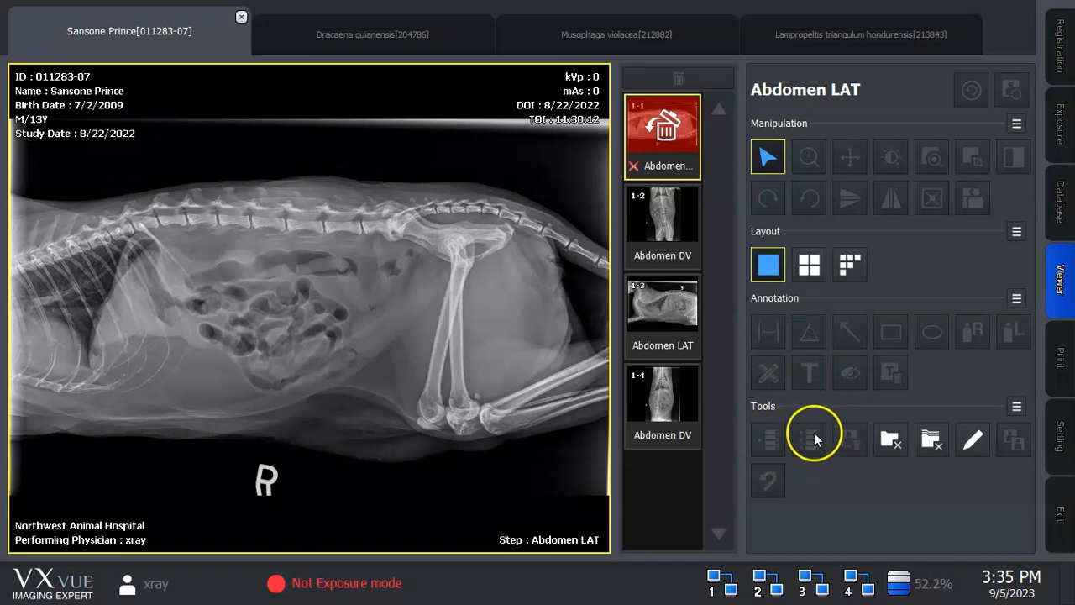
pyautogui.click(663, 131)
pyautogui.click(550, 338)
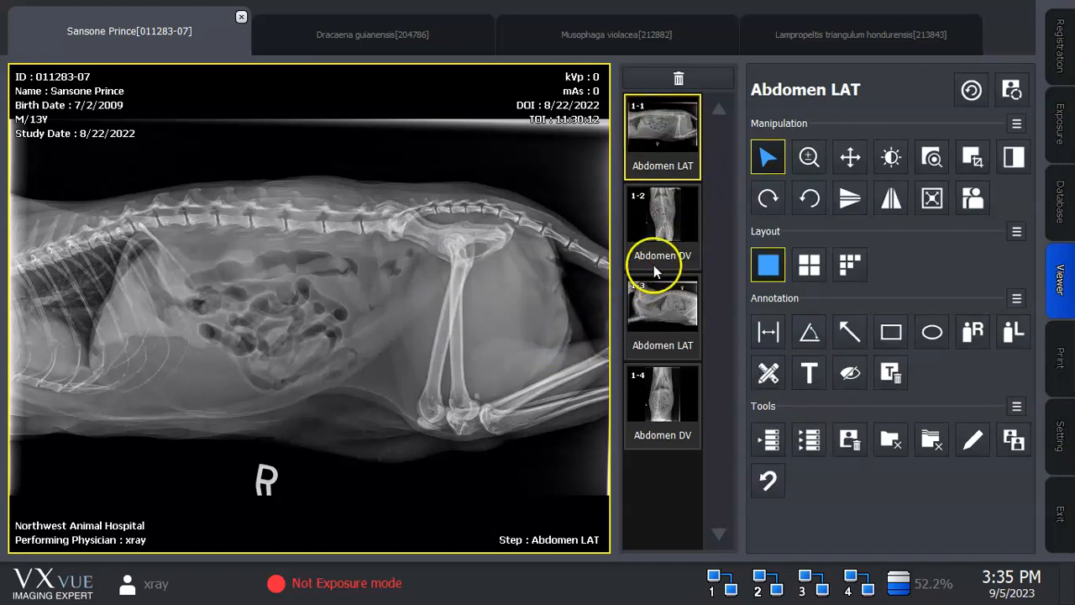
# Step: Display the other Abdomen LAT image (1-3) in the viewer
pyautogui.click(650, 302)
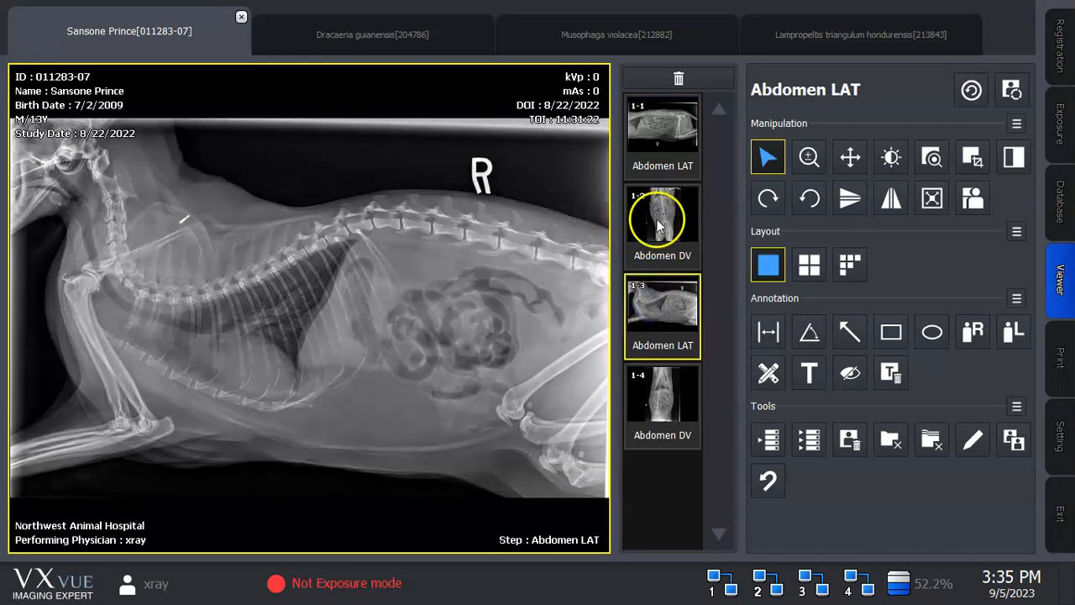
# Step: Reject the Abdomen LAT image 1-3, display the Abdomen DV image 1-2, and restore image 1-3 to the study
pyautogui.click(678, 78)
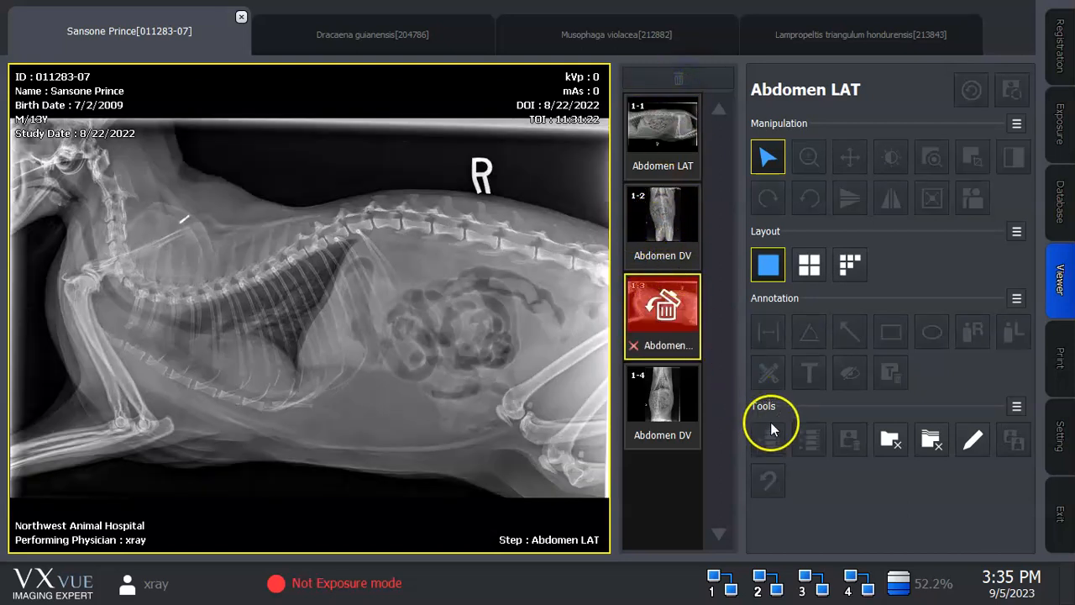
pyautogui.click(653, 225)
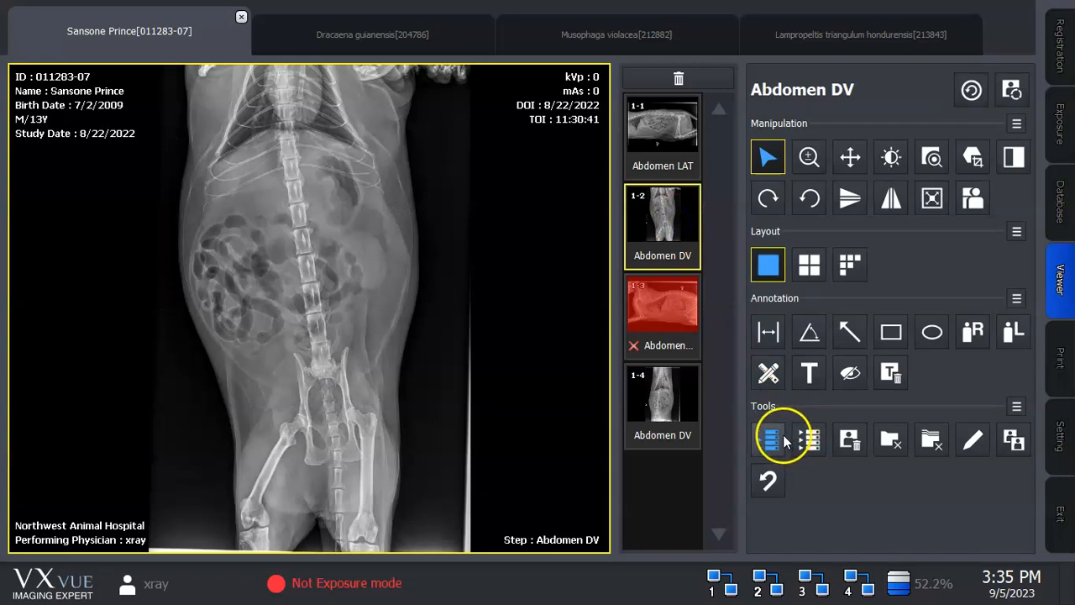
pyautogui.click(678, 311)
pyautogui.click(669, 316)
pyautogui.click(551, 341)
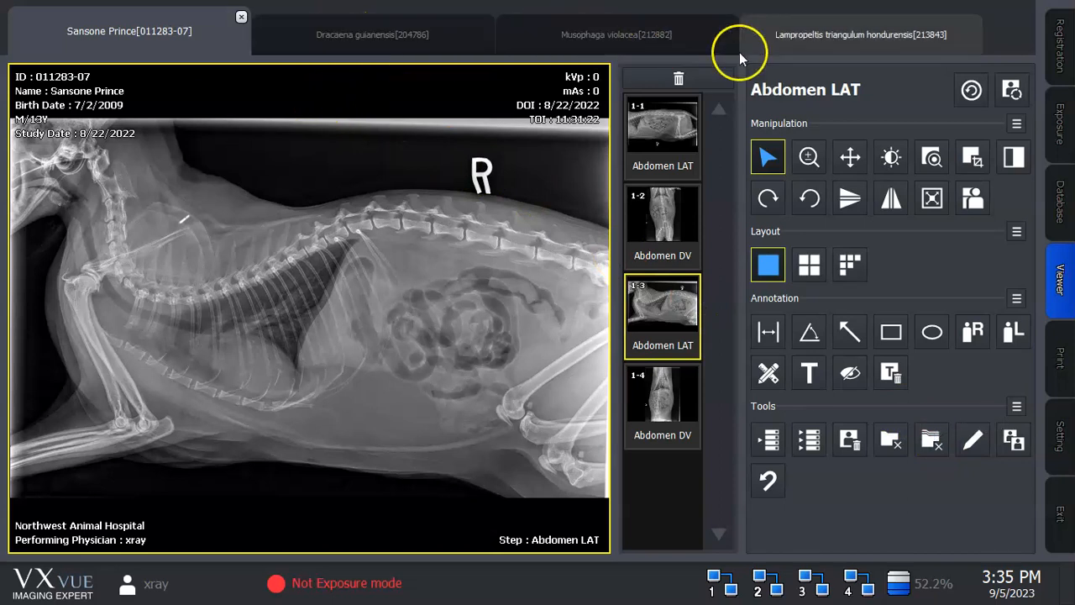
# Step: Copy the Abdomen LAT image 1-3 within the study and display the copy in the viewer
pyautogui.click(1021, 447)
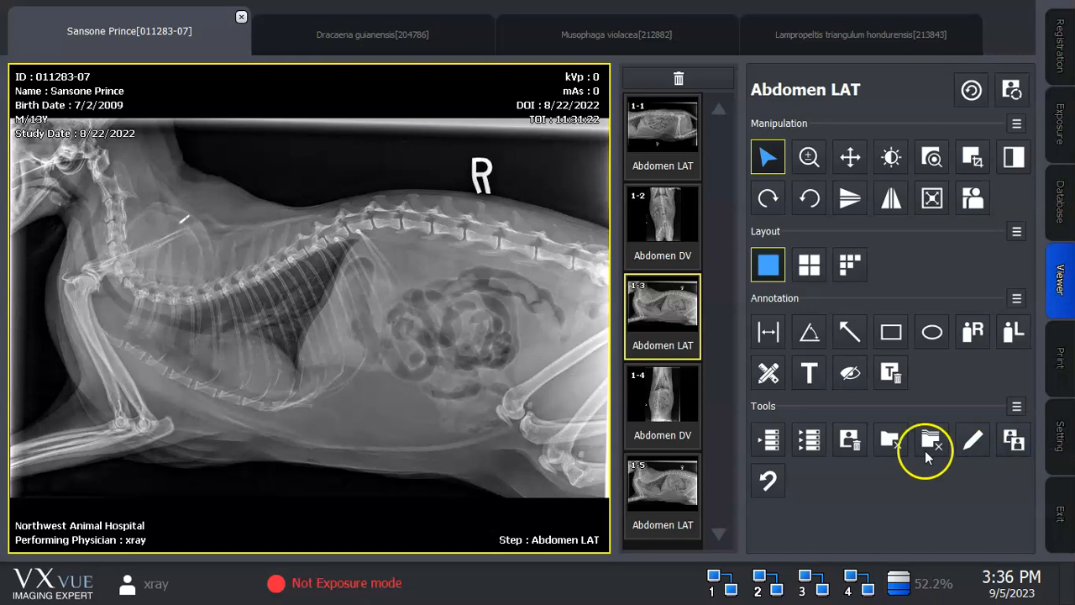
pyautogui.click(652, 500)
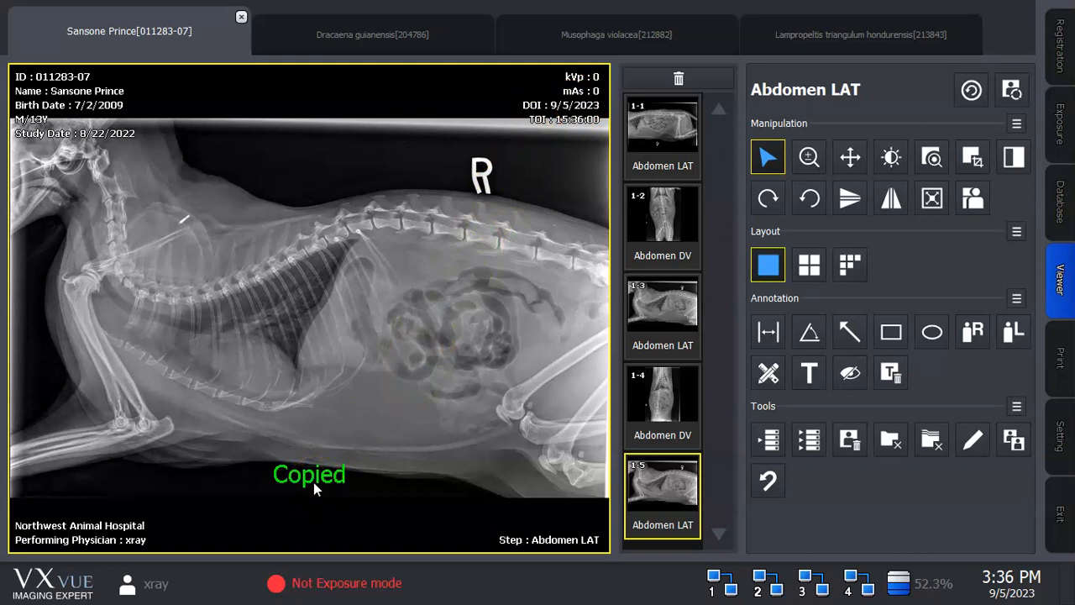
# Step: Adjust the copied Abdomen LAT image's window level until it is almost white, and reset the image to its original appearance
pyautogui.moveTo(474, 432); pyautogui.dragTo(5, 475)
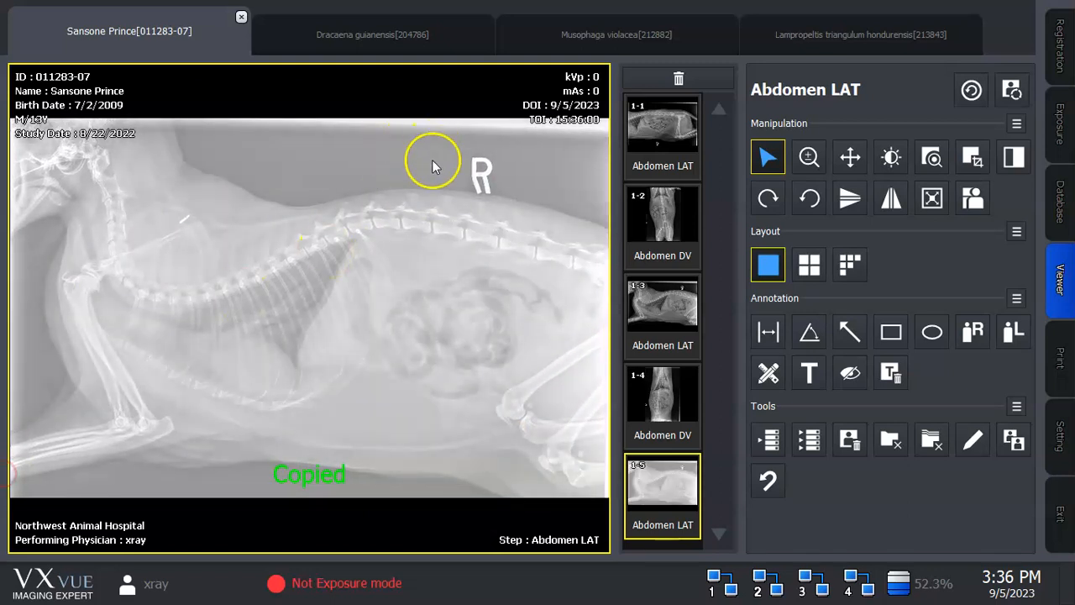
pyautogui.moveTo(433, 161); pyautogui.dragTo(273, 385)
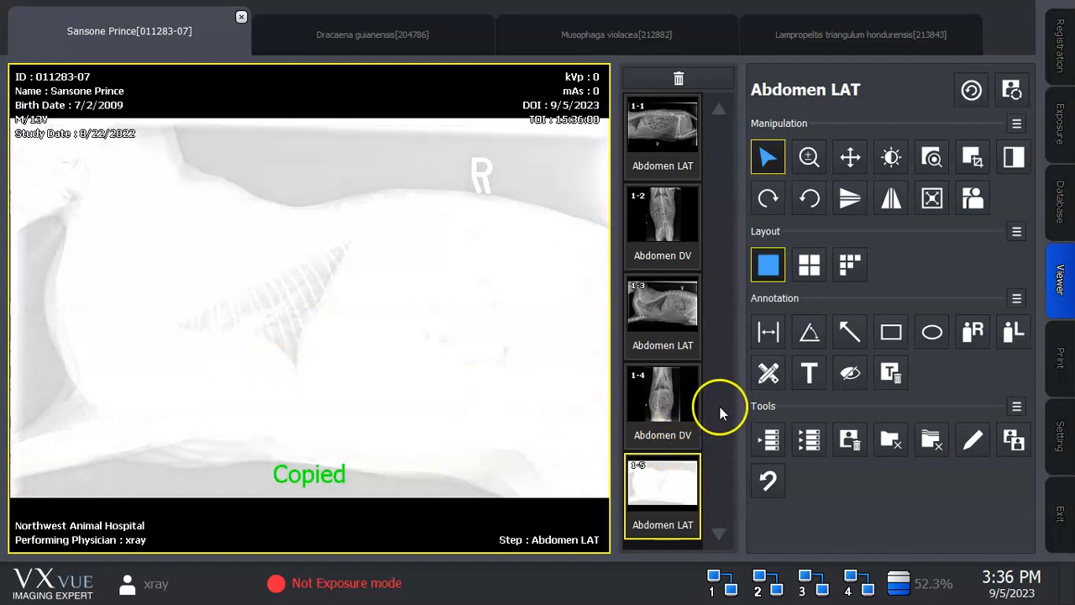
pyautogui.click(770, 485)
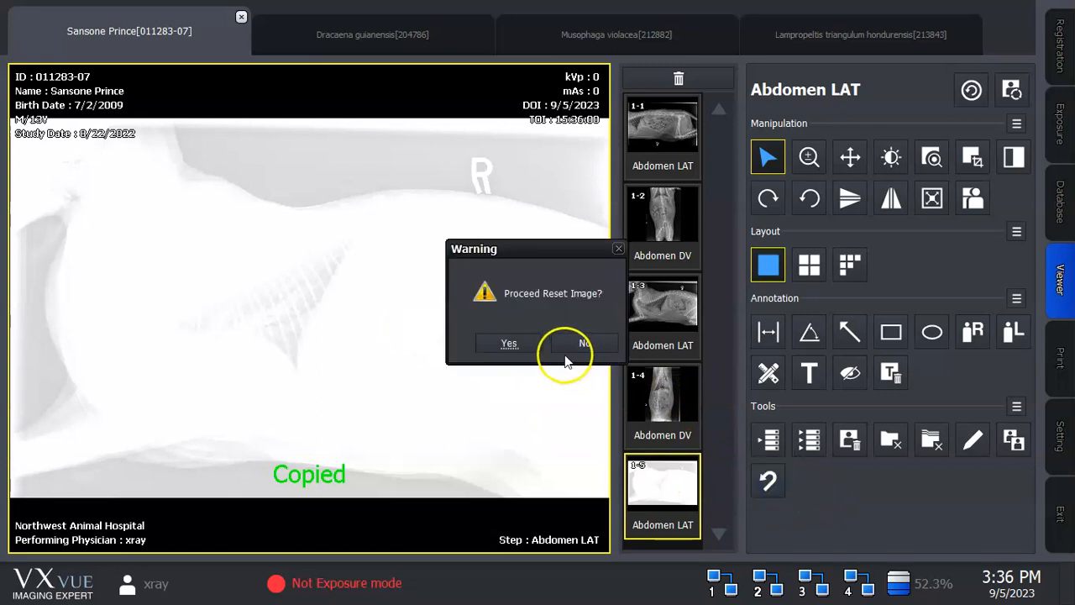
pyautogui.click(501, 343)
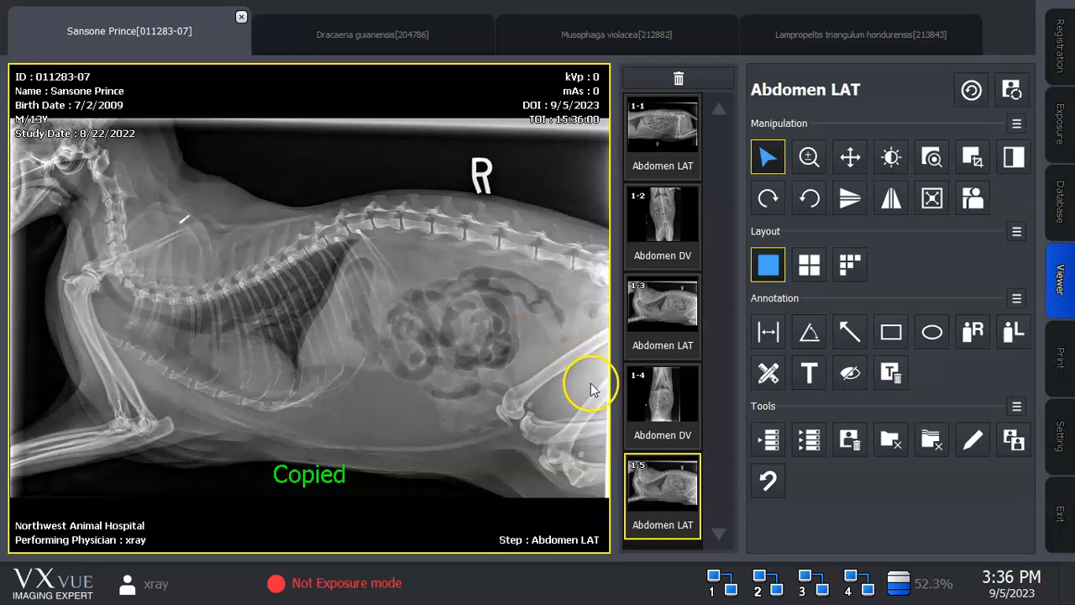
pyautogui.hotkey('alt', 'Tab')
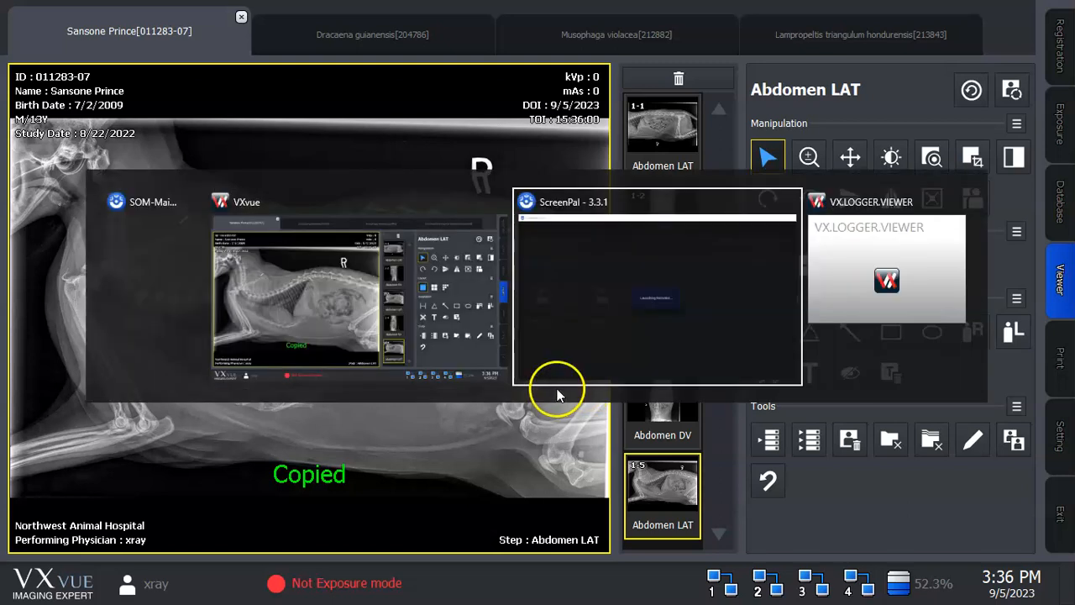
pyautogui.hotkey('alt', 'Tab')
pyautogui.hotkey('alt', 'Tab')
pyautogui.hotkey('alt', 'Tab')
pyautogui.hotkey('alt', 'Tab')
pyautogui.hotkey('alt', 'Tab')
pyautogui.hotkey('alt', 'Tab')
pyautogui.hotkey('alt', 'Tab')
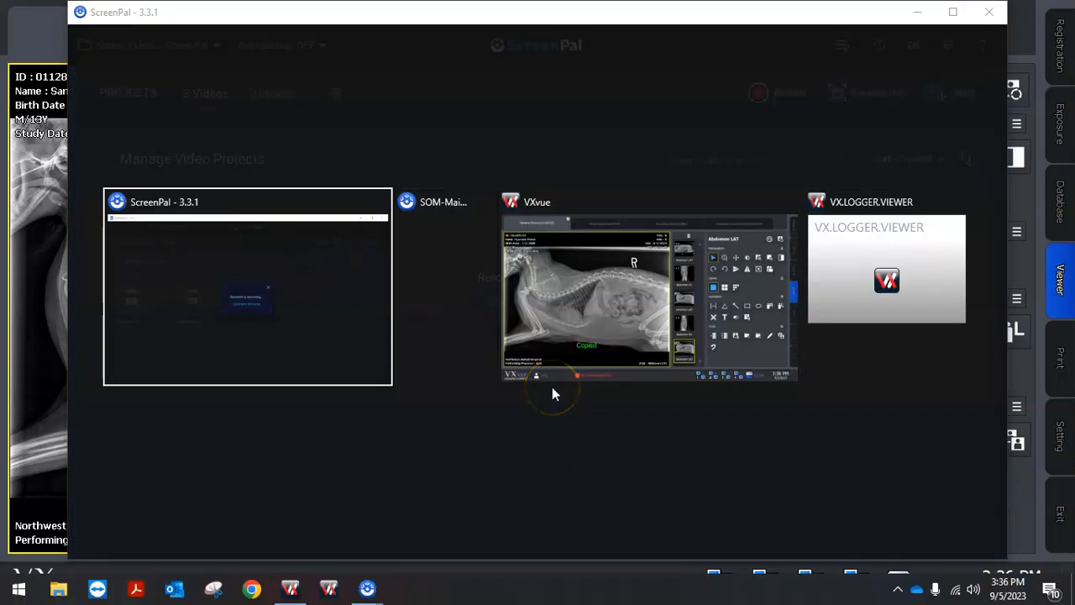